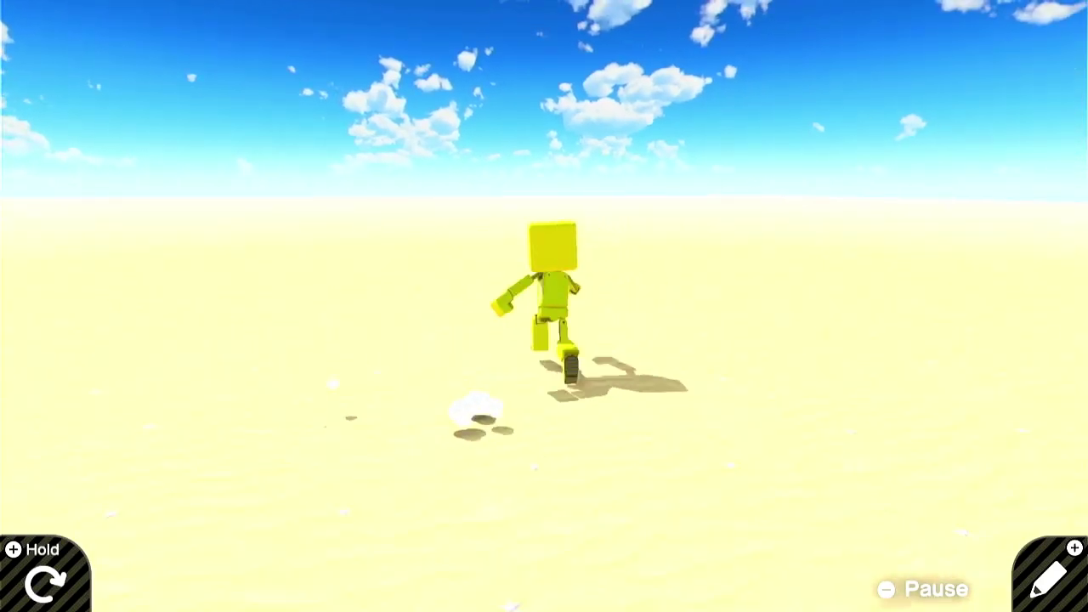
Exit the test play and switch back to the Nodon programming canvas
key(plus)
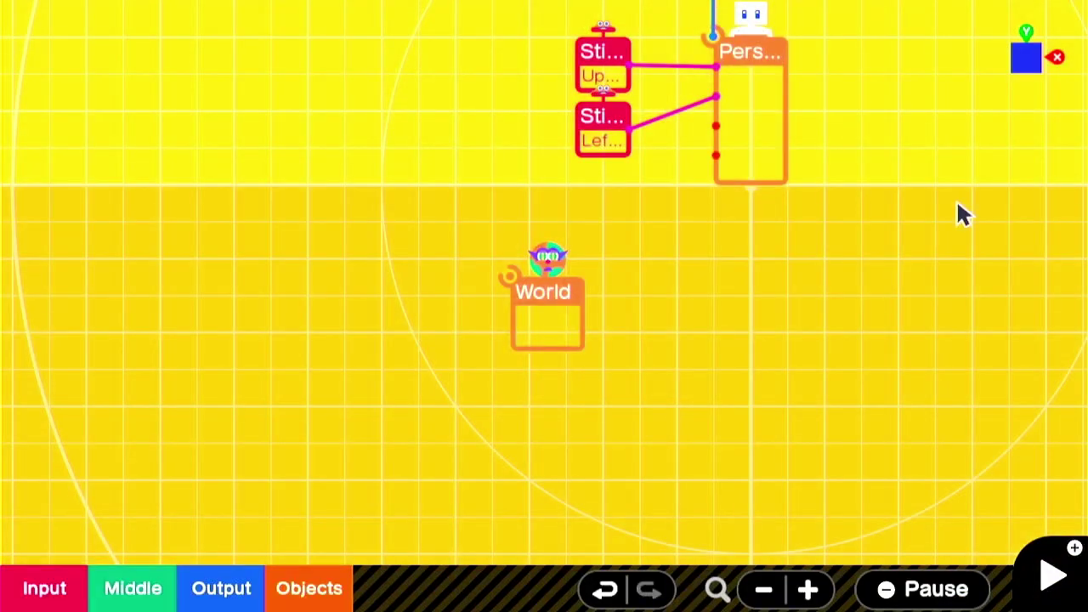
Place a Location Sensor Nodon from Sensors and wire the Person Nodon into it
drag(997, 189, 483, 494)
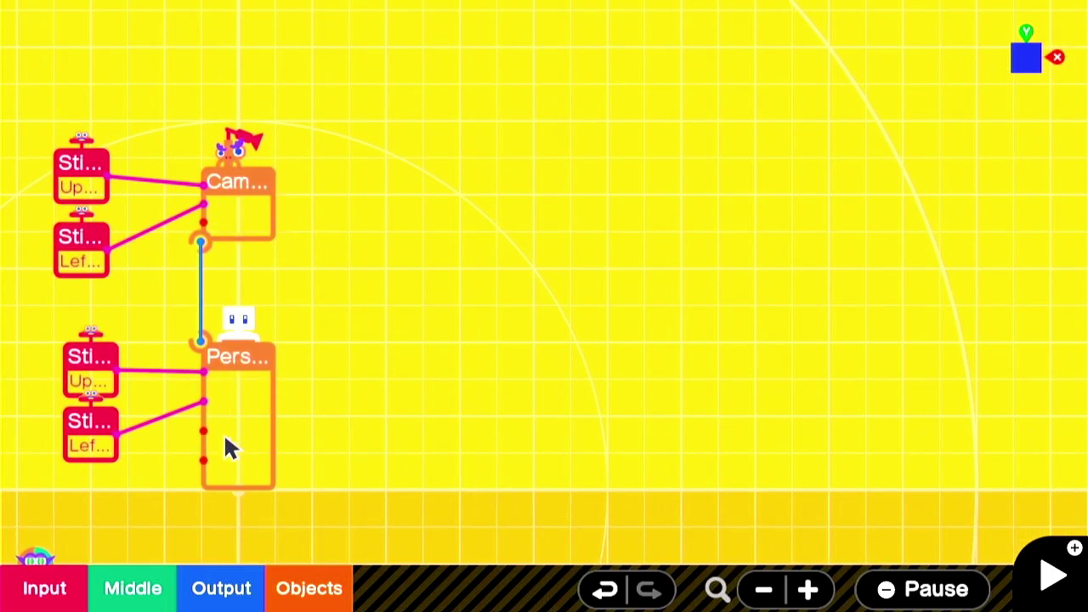
click(323, 590)
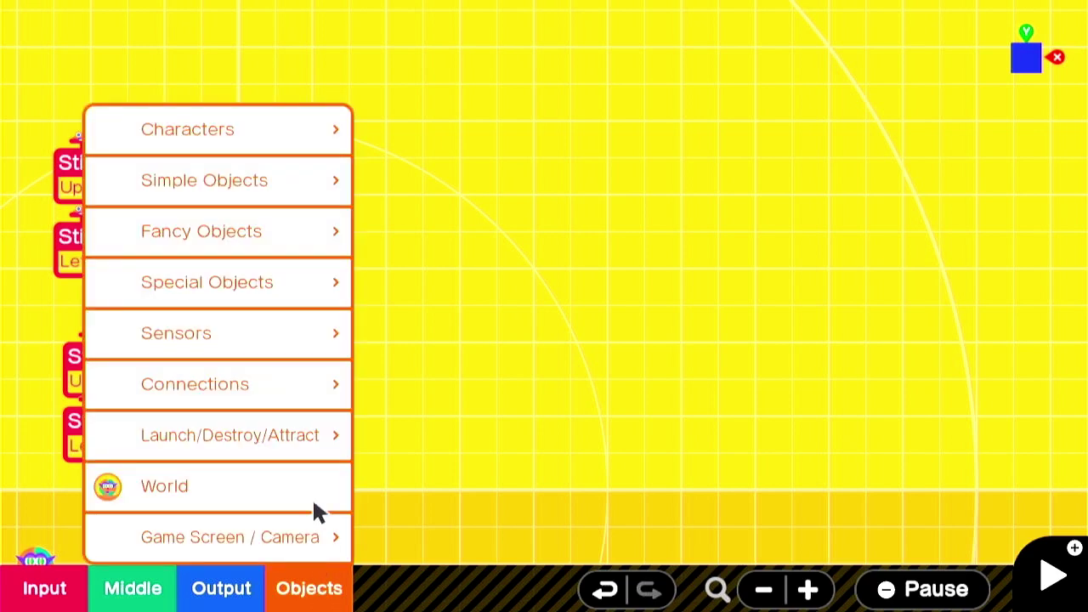
click(278, 330)
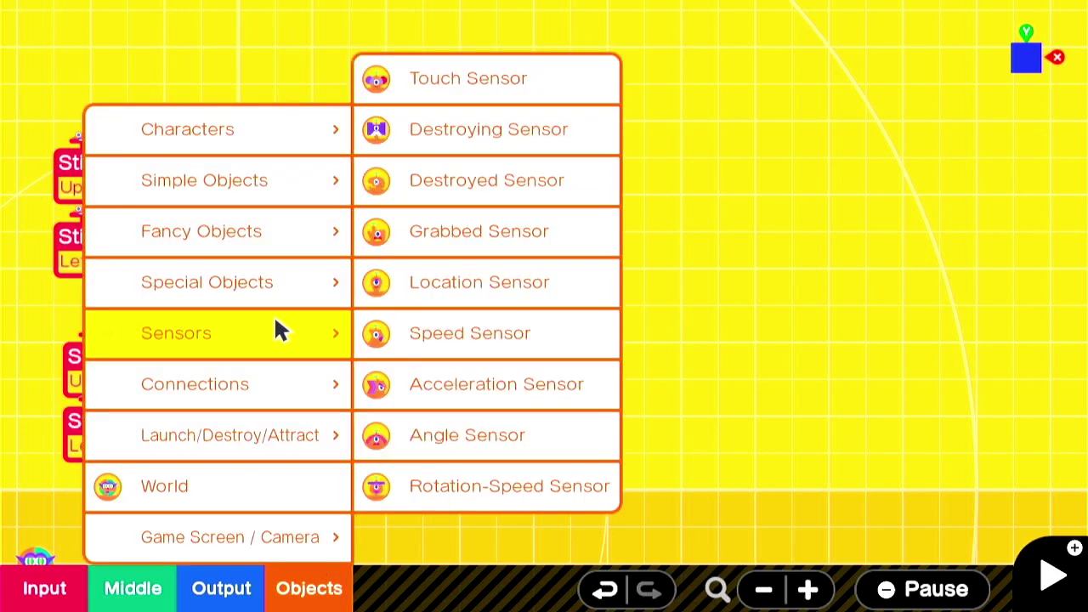
click(472, 290)
drag(552, 359, 396, 265)
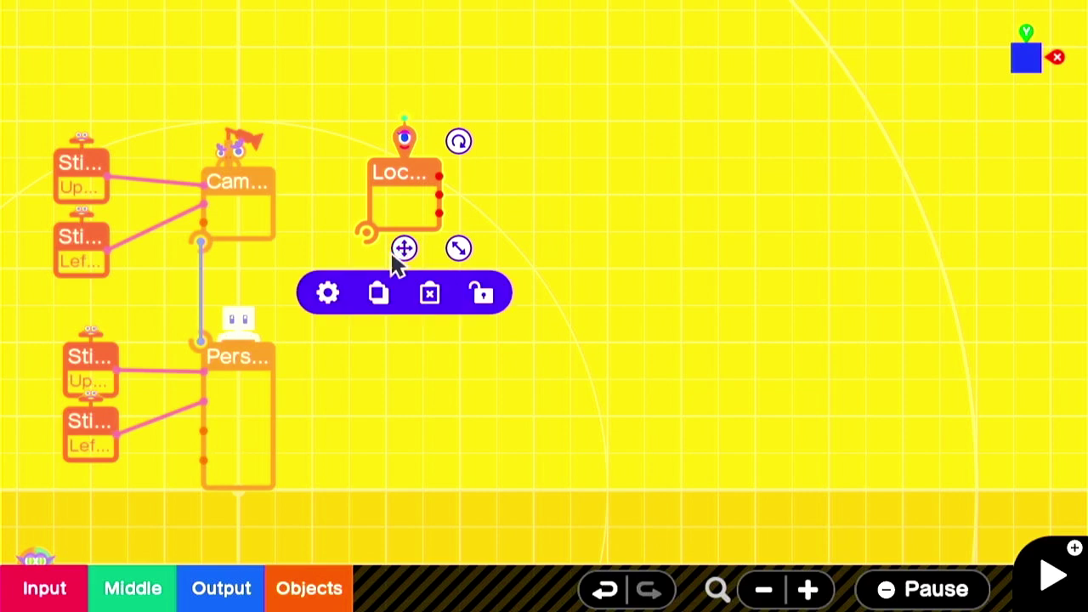
drag(208, 335, 398, 252)
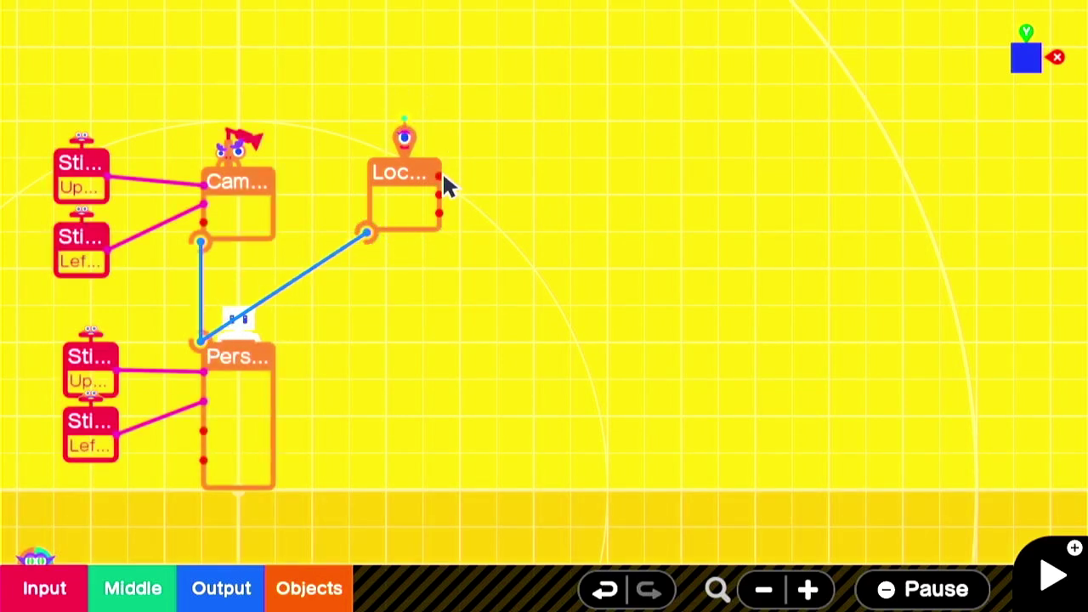
drag(440, 176, 465, 215)
drag(595, 369, 272, 376)
Add a First Person Head Nodon and position it lower left on the canvas
click(306, 591)
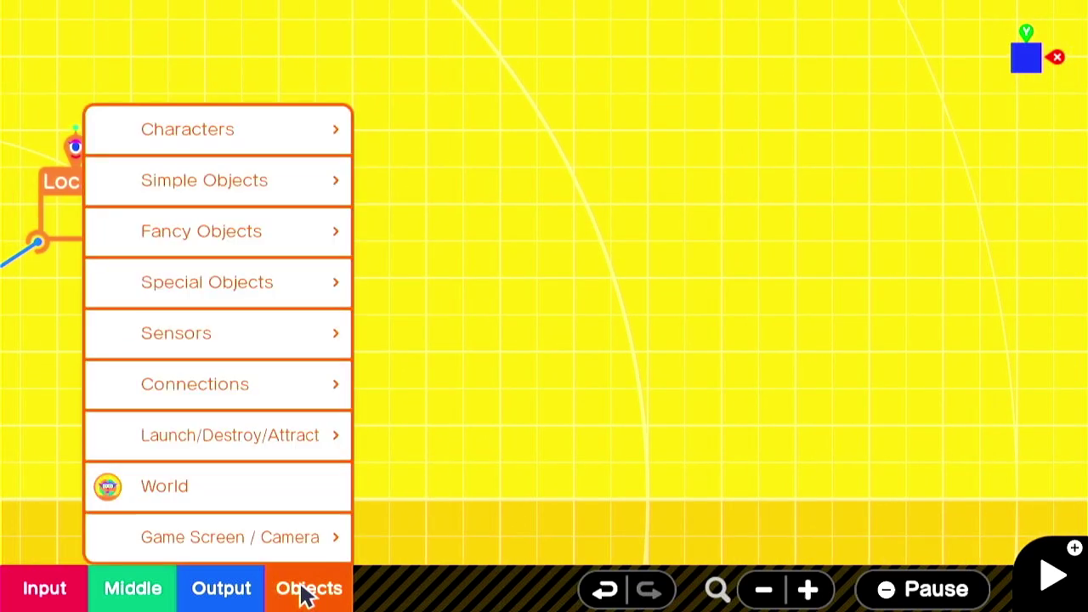
click(317, 534)
click(428, 540)
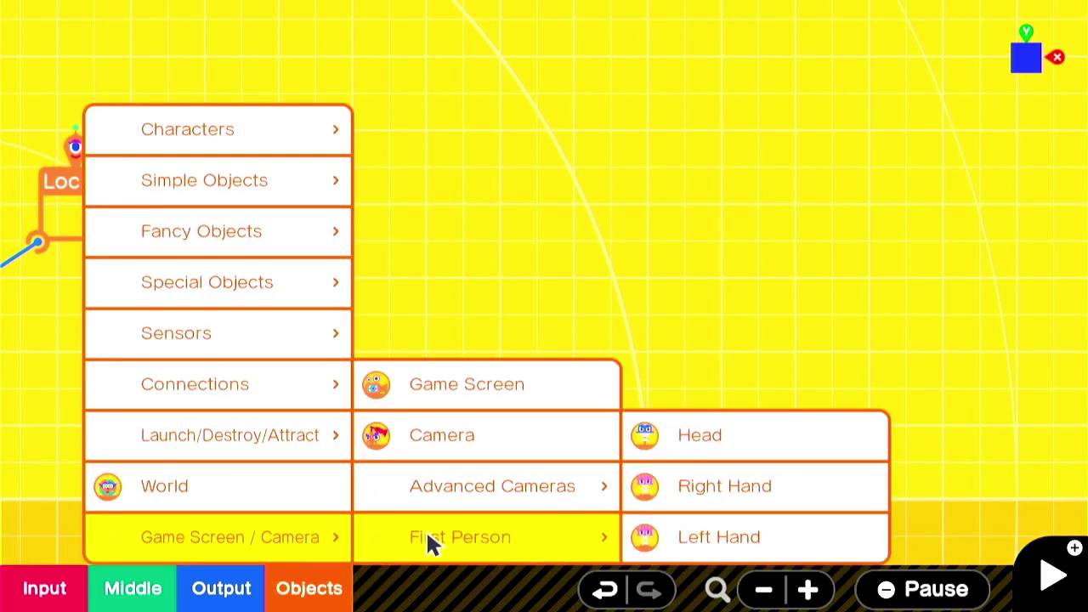
click(689, 433)
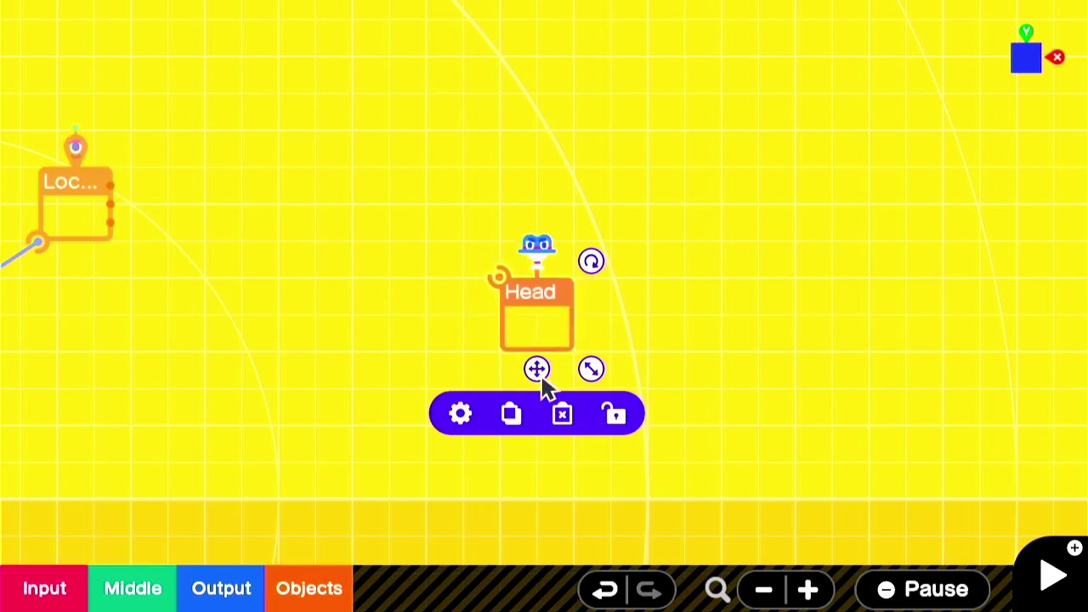
drag(542, 380, 322, 454)
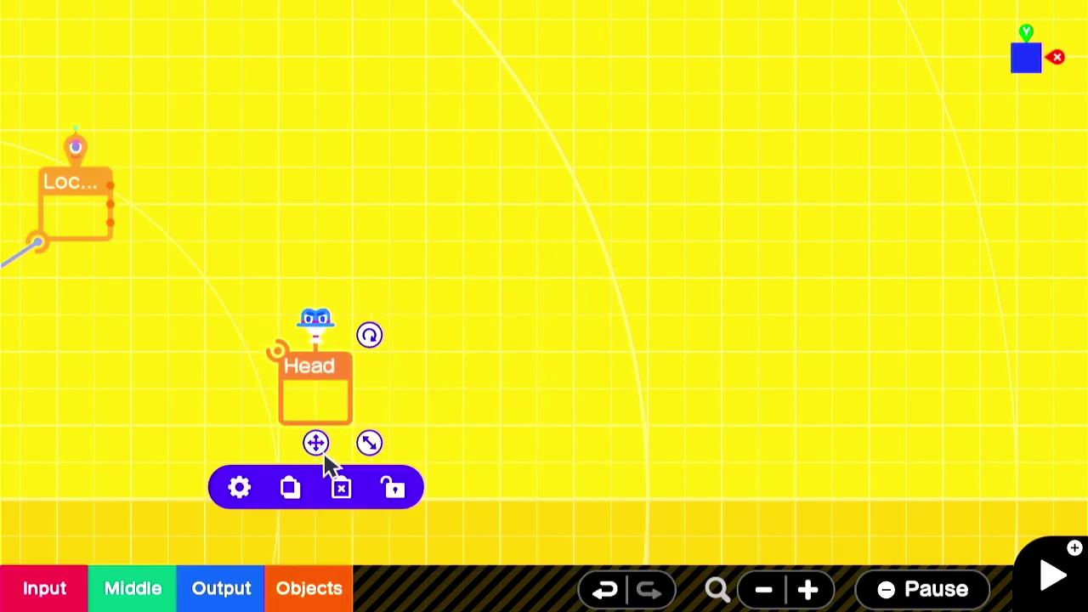
Add a widened Box Object Nodon beside the Head and wire Head to it
click(330, 586)
click(260, 185)
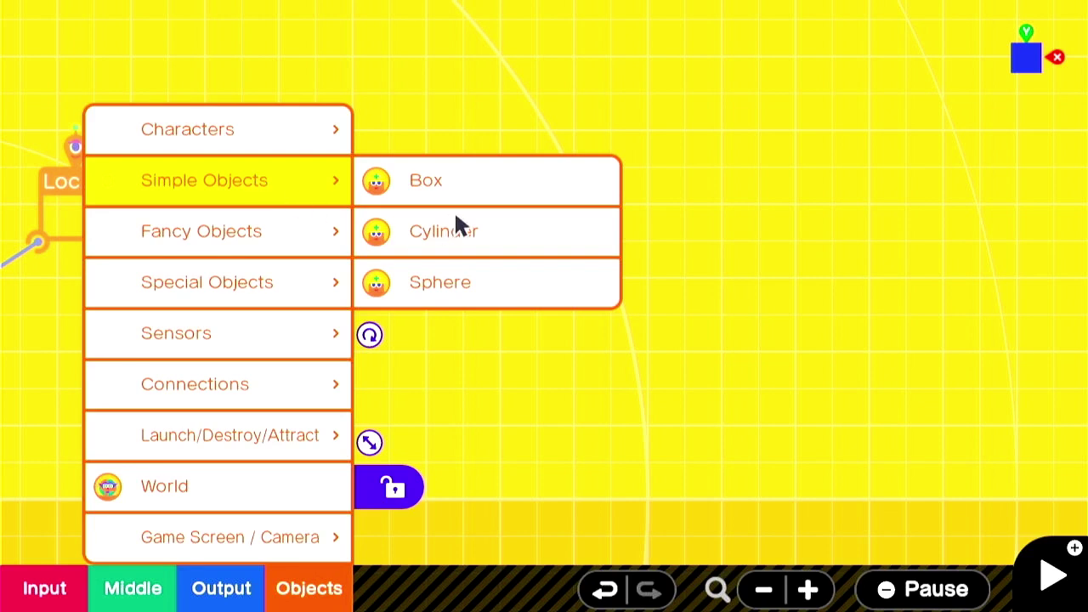
click(497, 181)
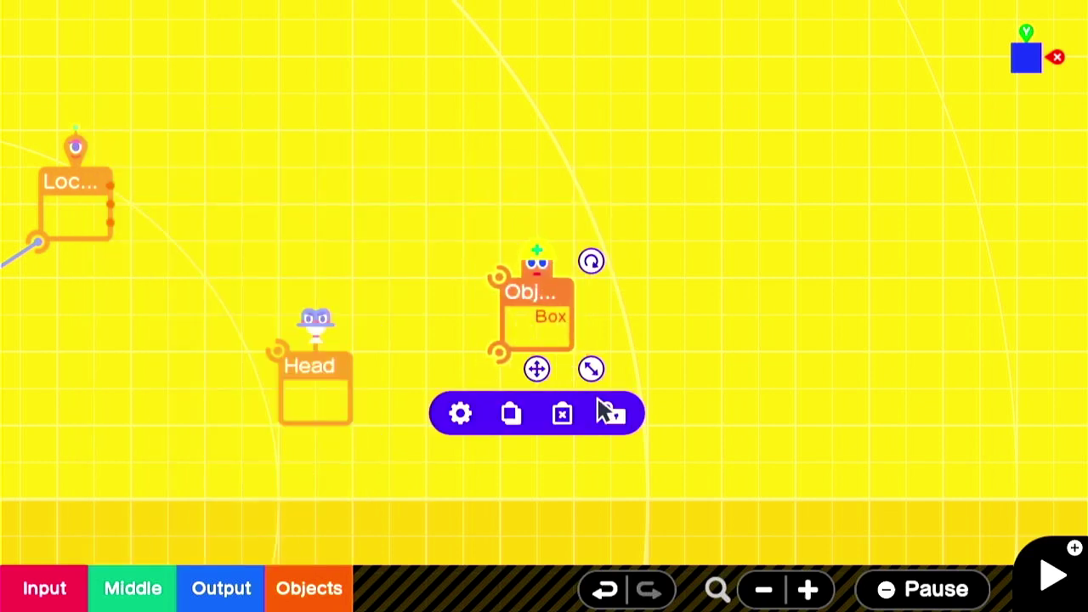
drag(599, 364, 704, 361)
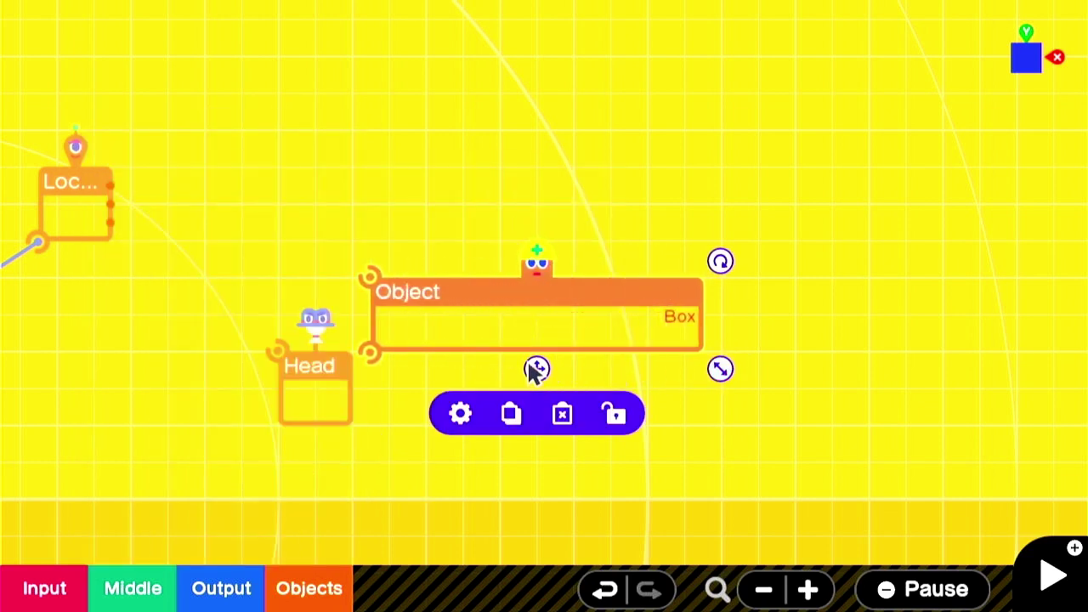
drag(536, 369, 687, 384)
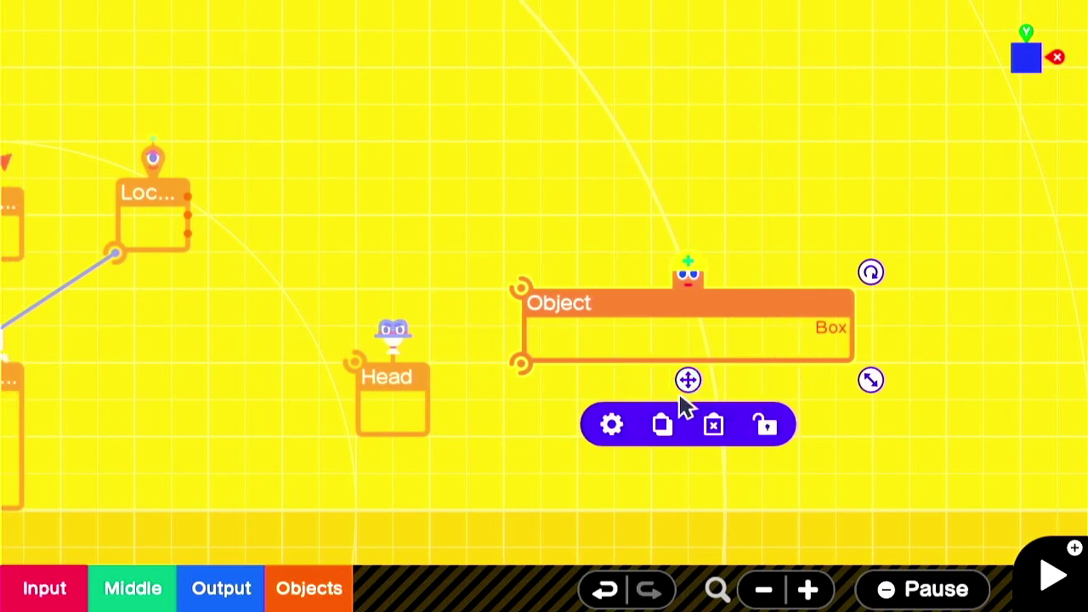
click(449, 397)
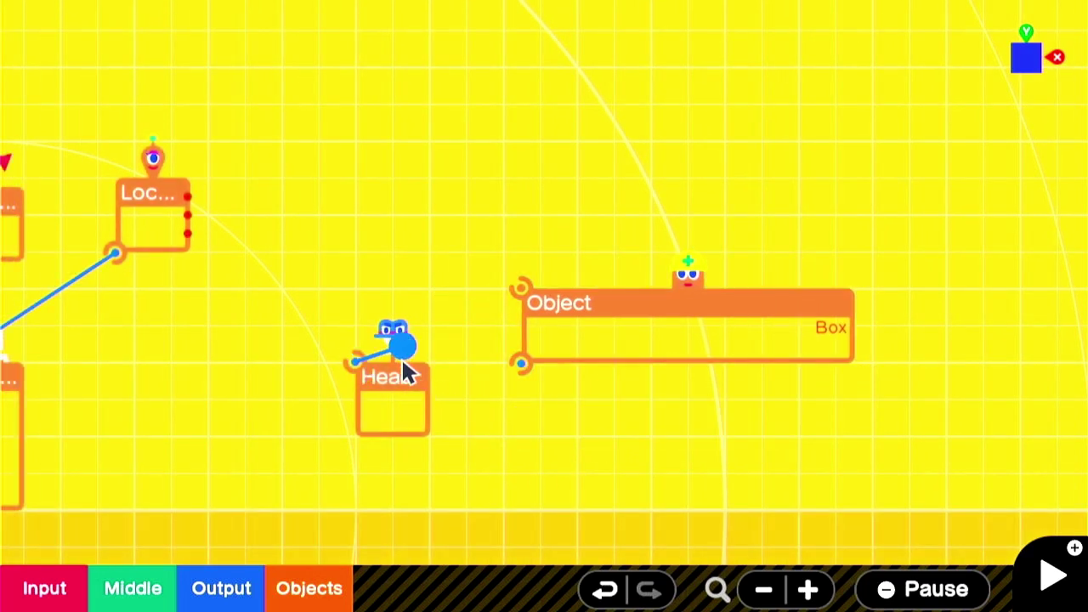
drag(403, 362, 528, 367)
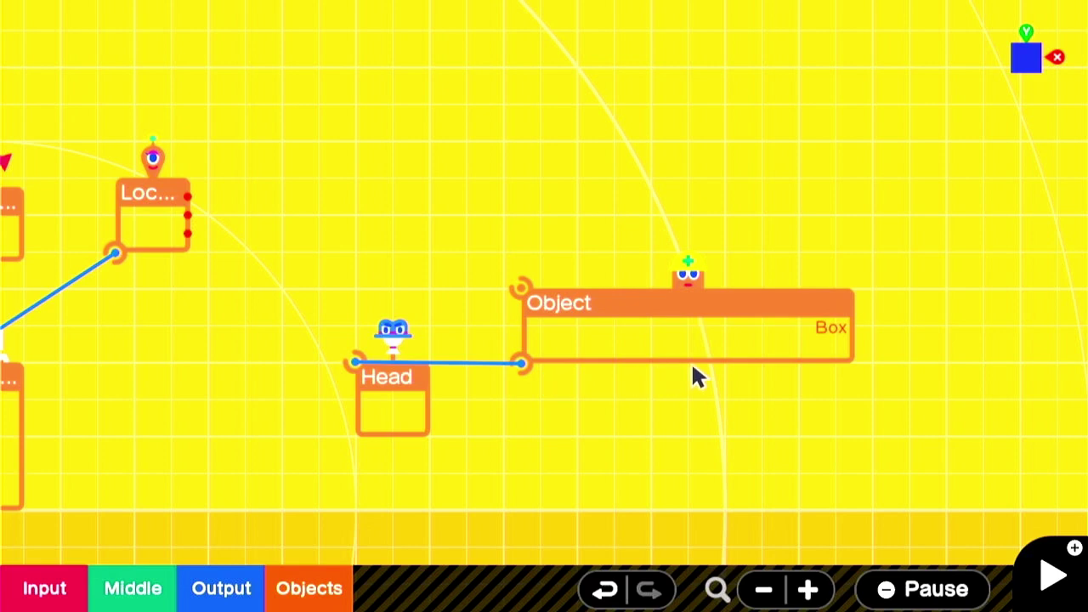
Set the Box's connection point to Manual Y+ ▶ Y−
click(754, 384)
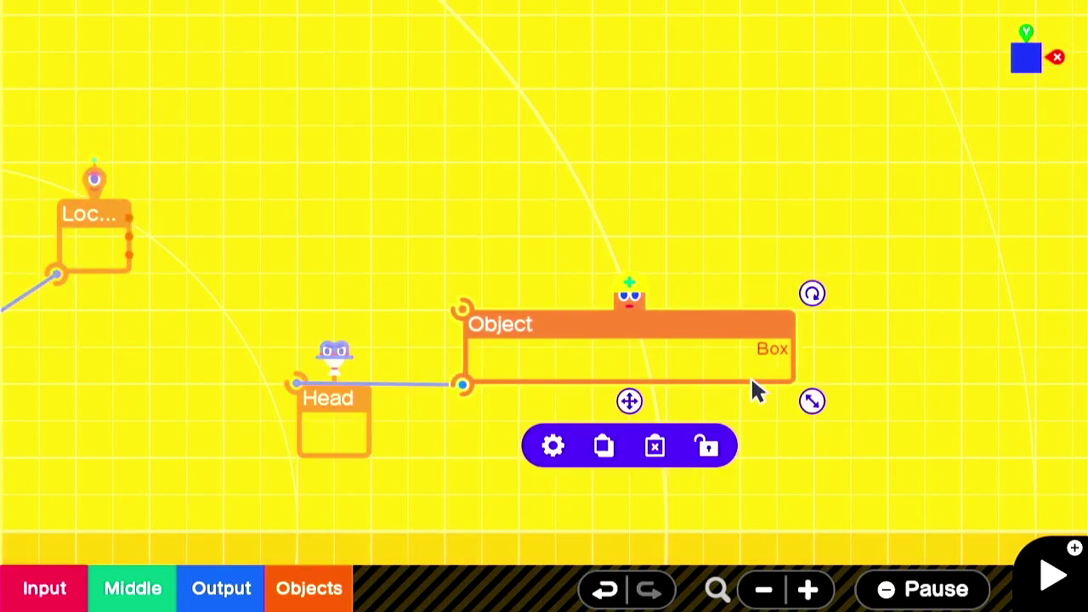
click(553, 448)
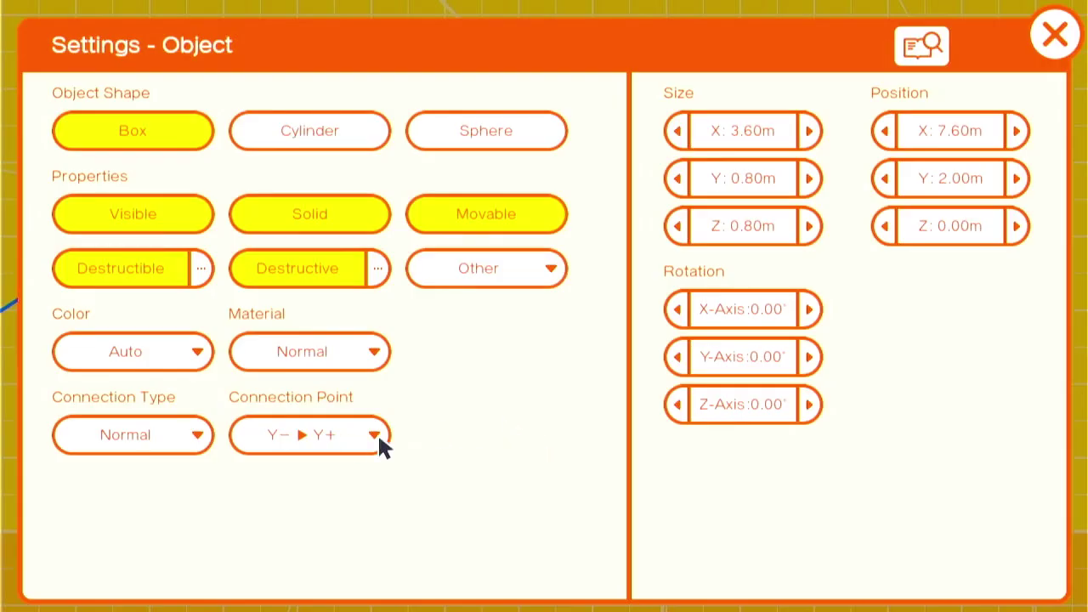
click(349, 438)
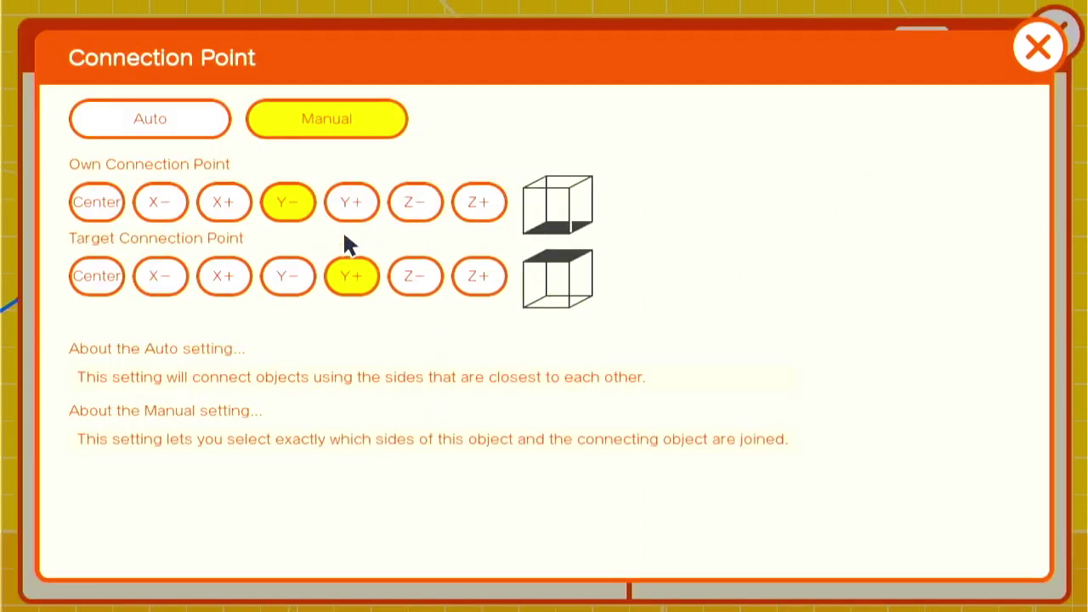
click(343, 204)
click(287, 289)
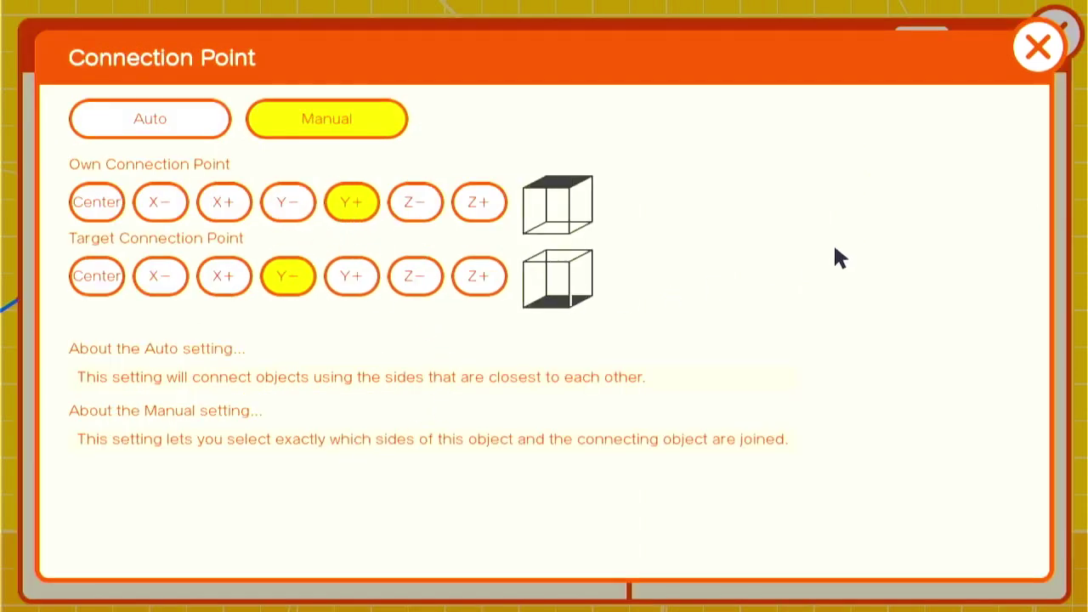
click(1028, 48)
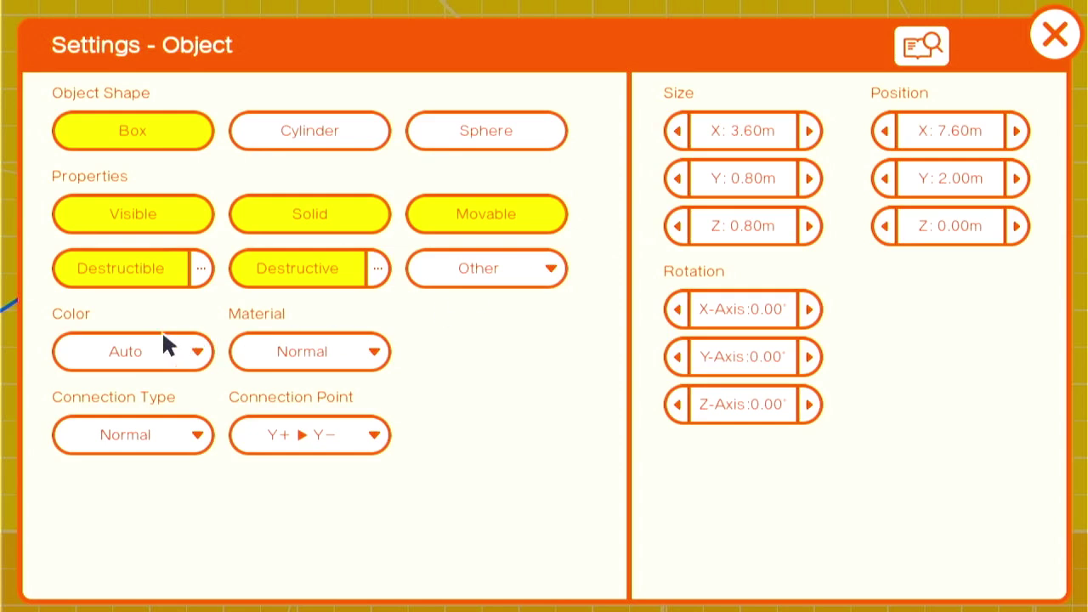
Turn off Destructible, Destructive and Solid, and make the Box red
click(148, 268)
click(295, 257)
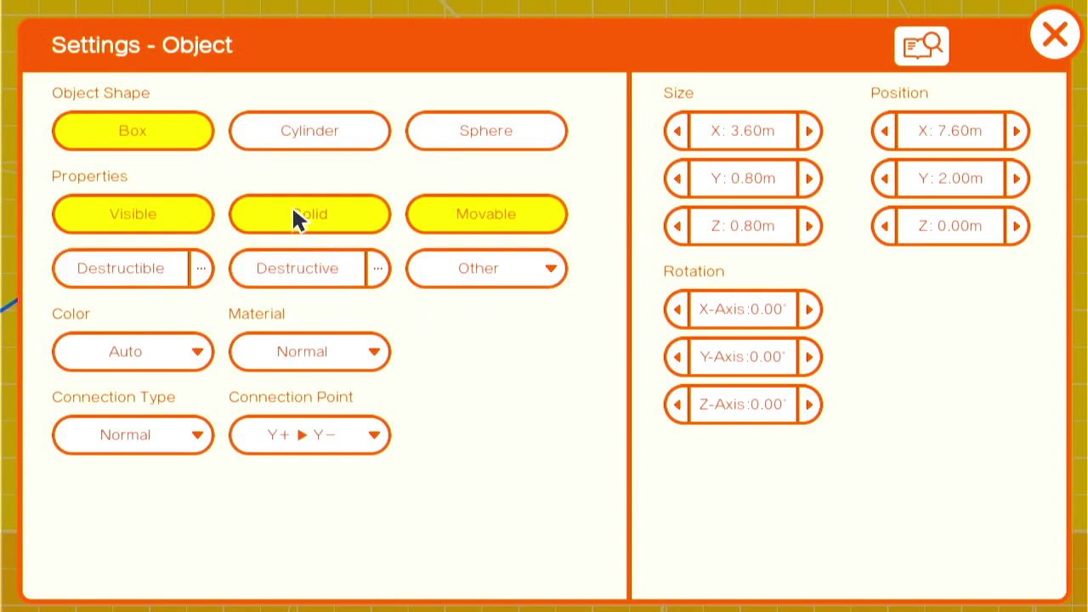
click(289, 221)
click(179, 352)
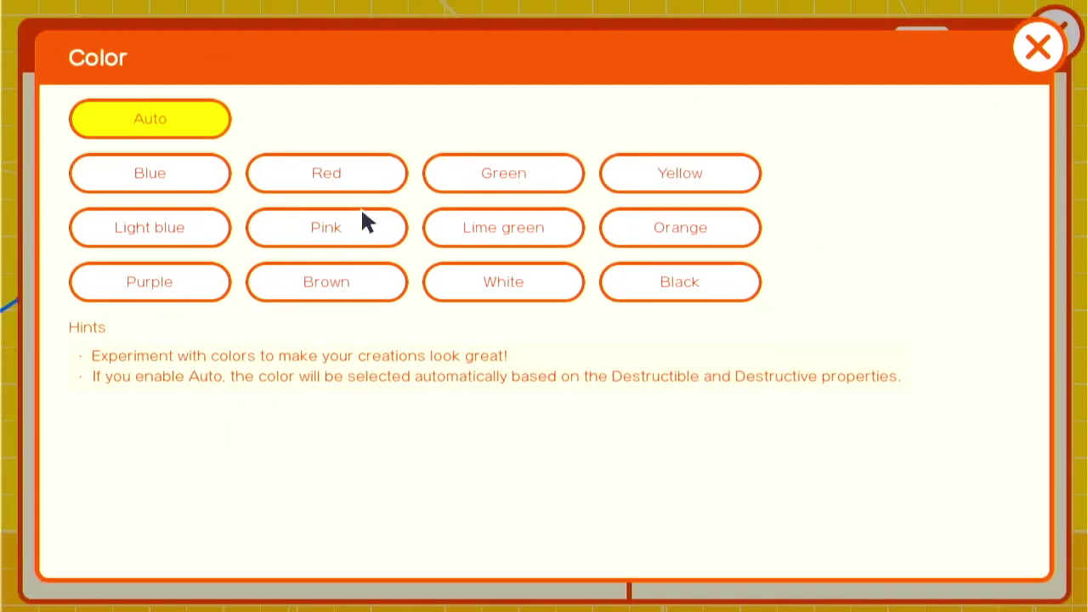
click(367, 182)
click(1056, 34)
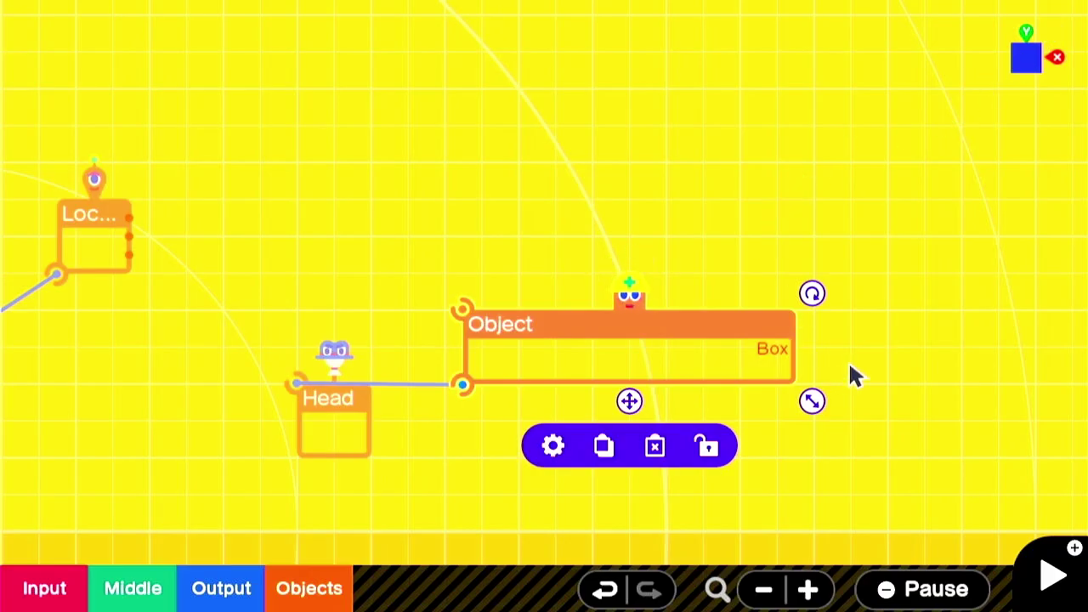
key(plus)
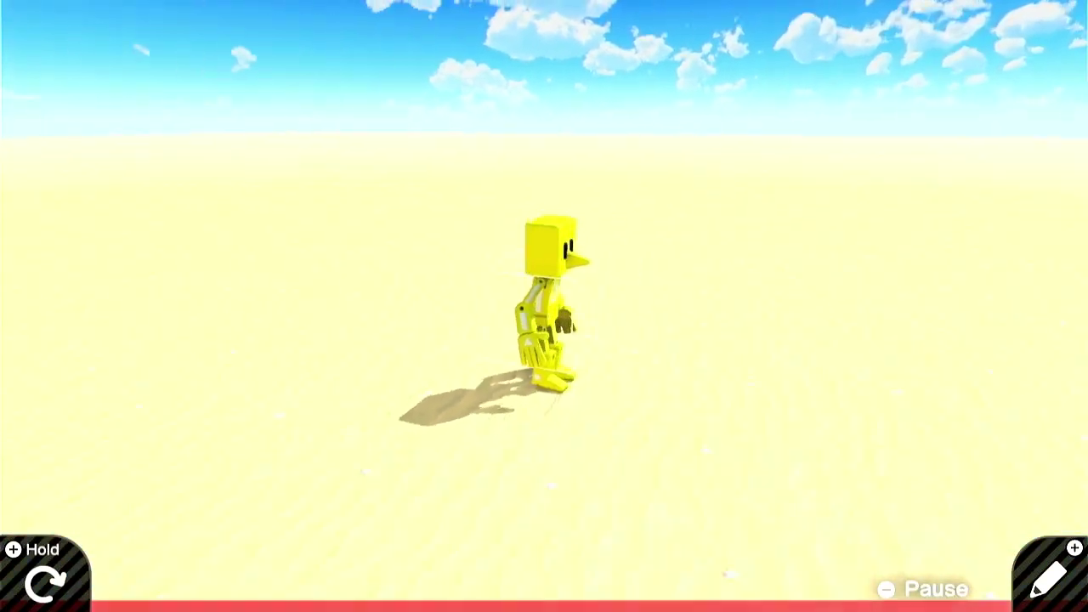
key(plus)
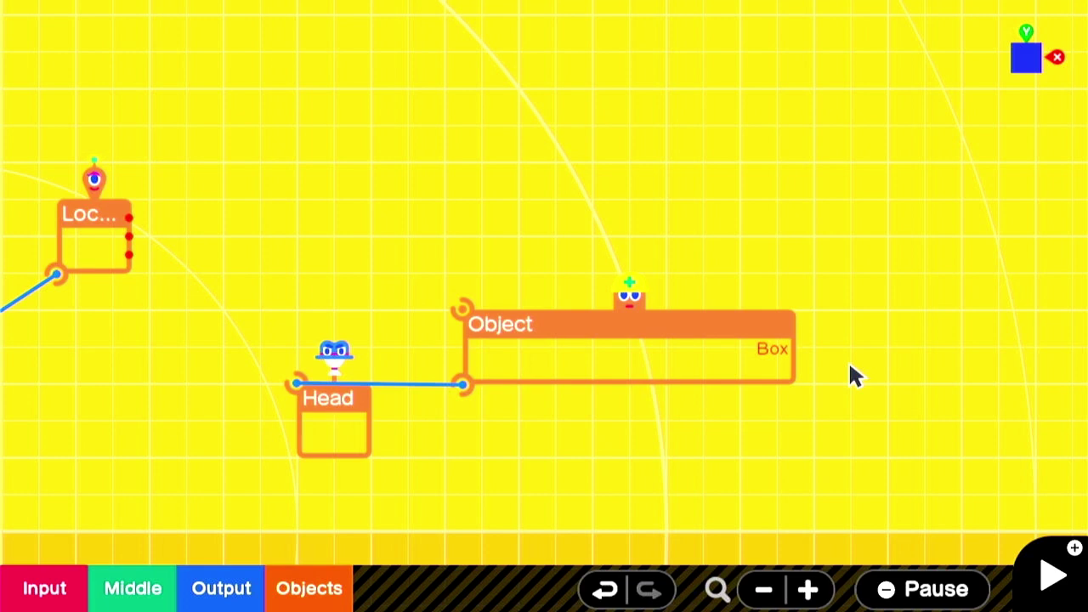
Add a Free Slide Connector and wire the head-held Object into it
click(289, 585)
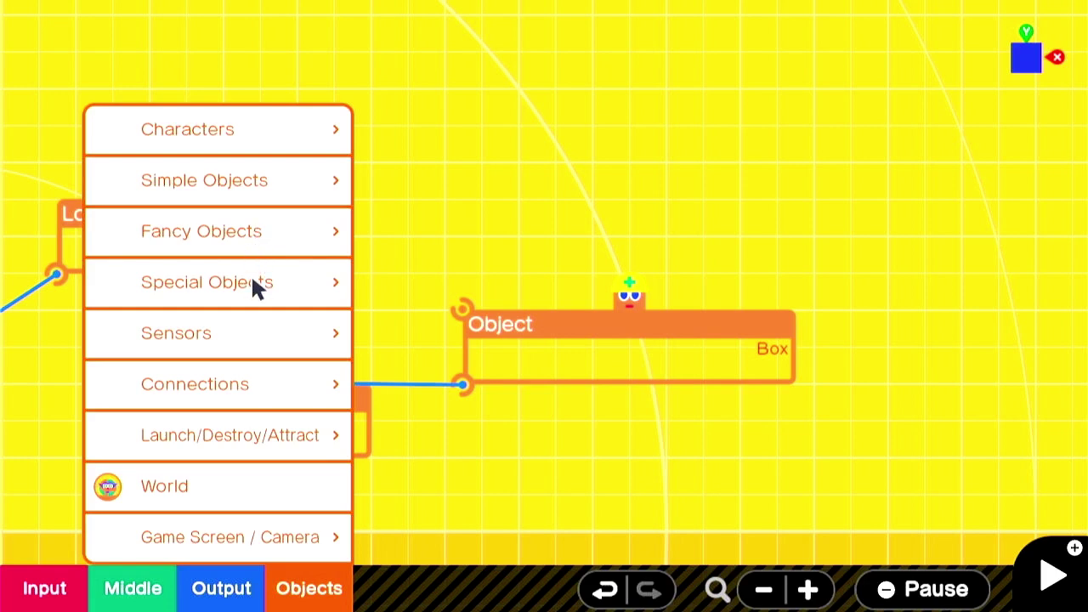
click(272, 383)
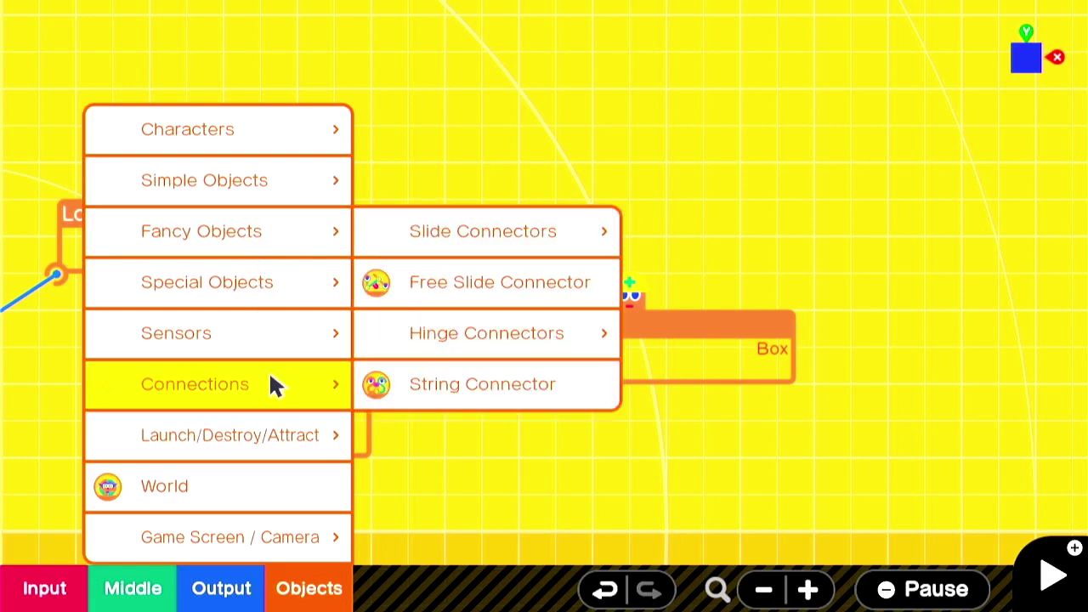
click(528, 289)
drag(537, 363, 758, 235)
click(489, 292)
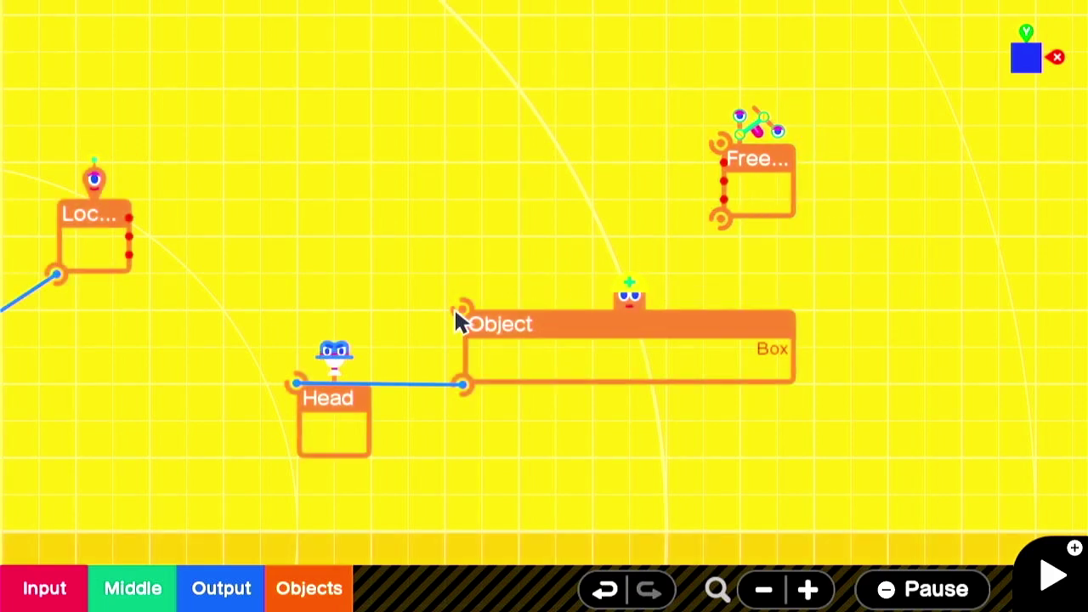
drag(457, 315, 724, 229)
Add a new Box Object and wire the slide connector to it
drag(904, 238, 759, 317)
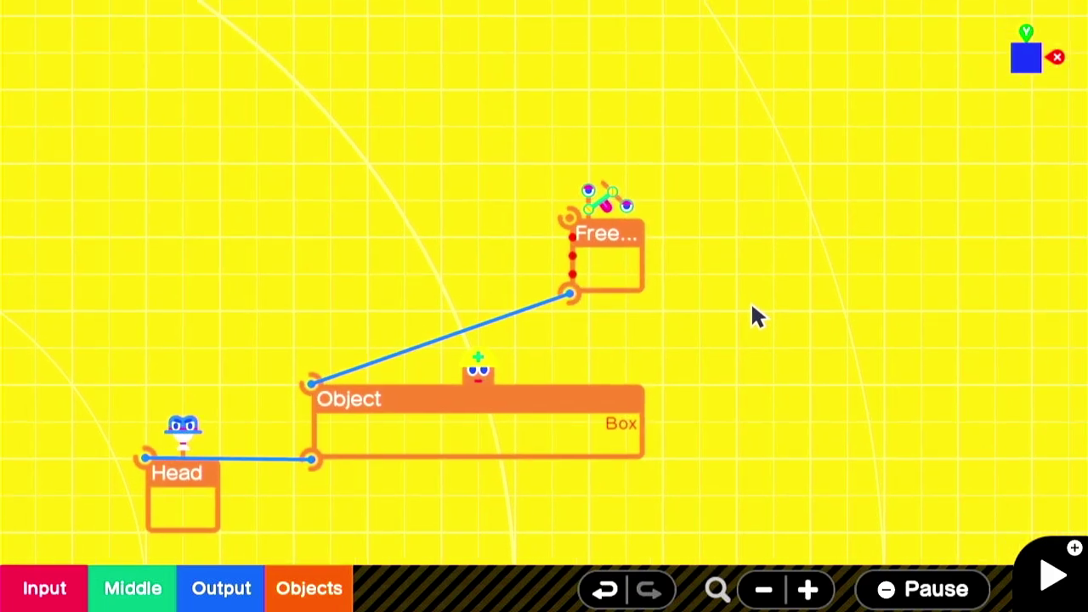
click(335, 568)
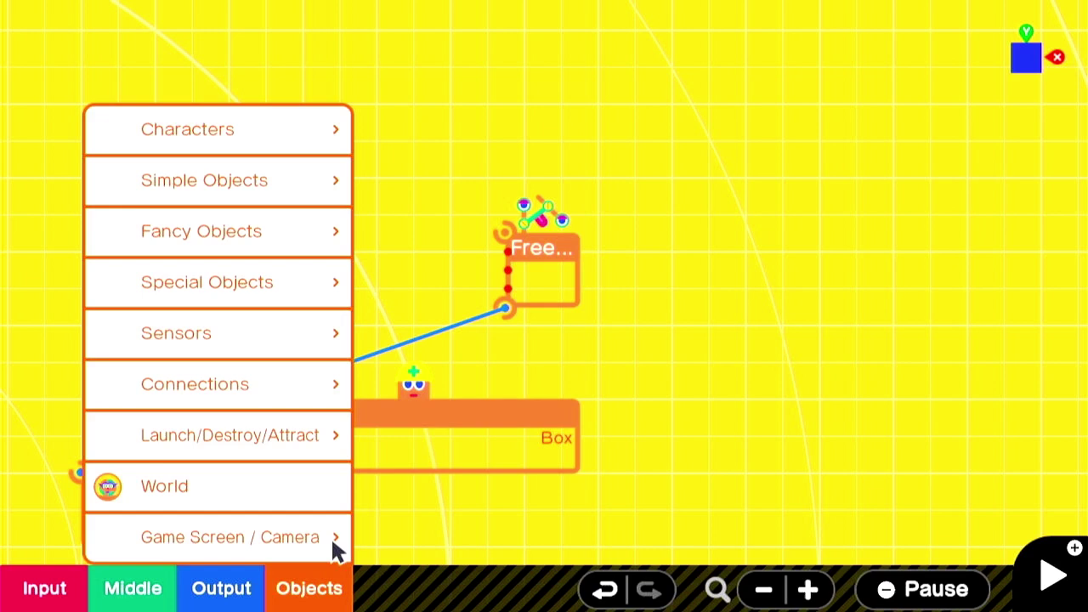
click(313, 191)
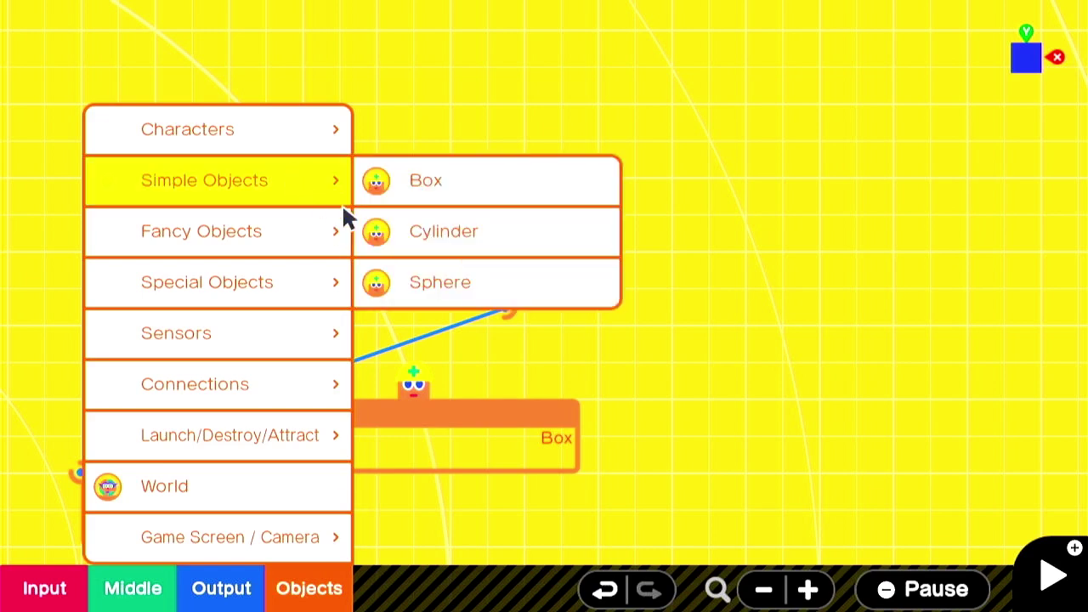
click(425, 182)
drag(579, 342, 727, 216)
drag(502, 236, 693, 223)
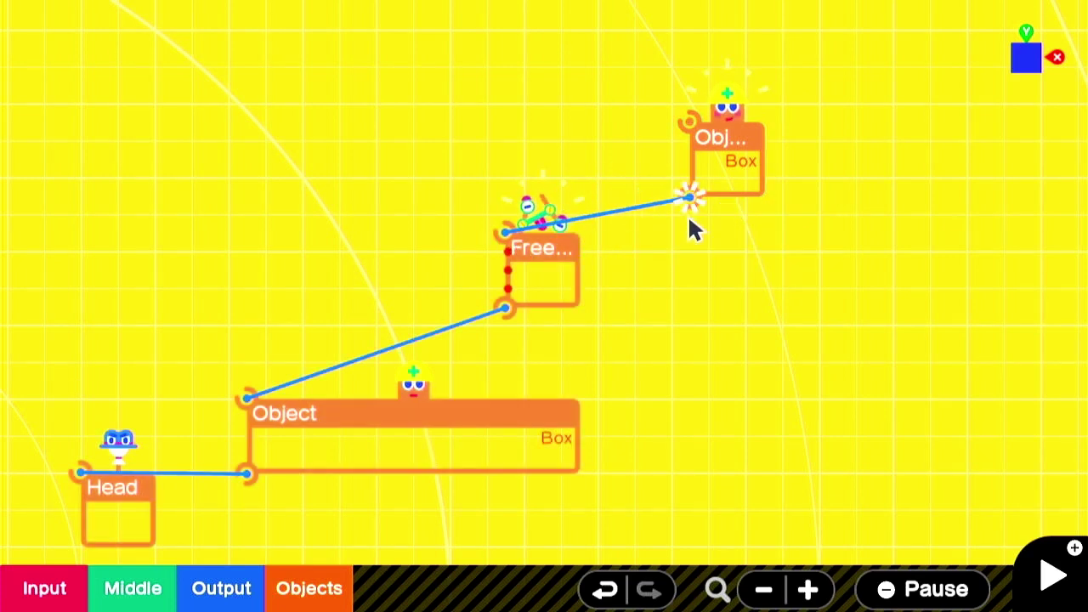
Resize the new box to 0.60 × 0.60 × 0.20 m
click(723, 175)
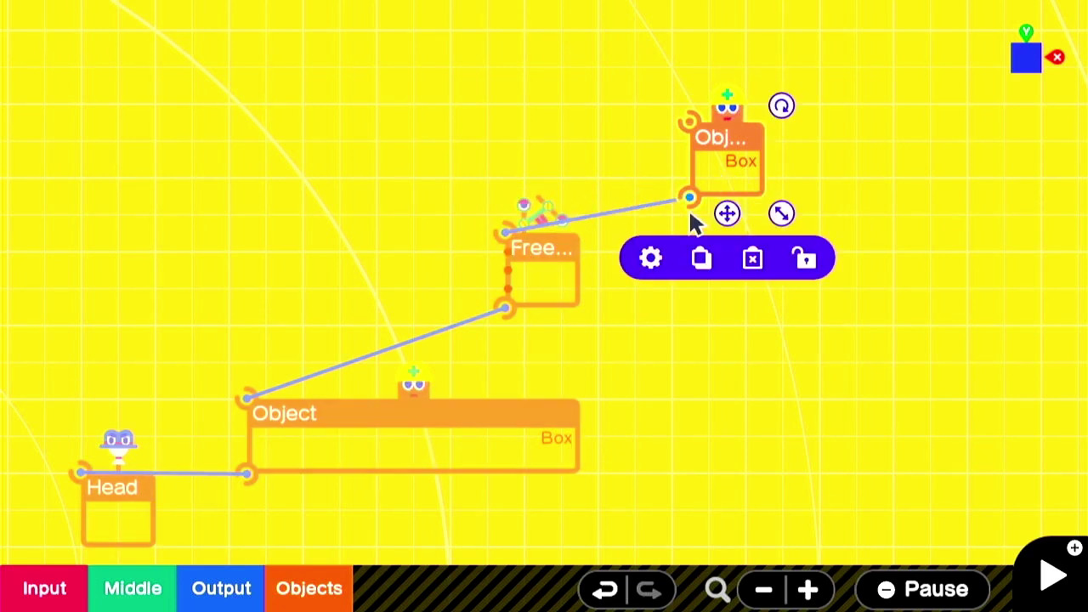
click(648, 260)
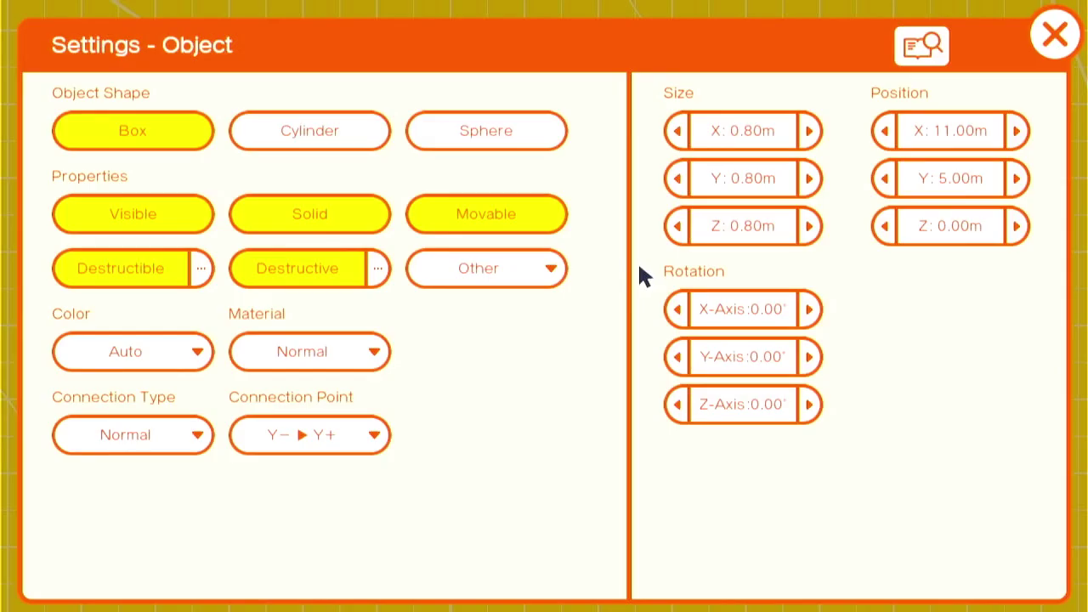
click(669, 136)
click(668, 136)
click(673, 185)
click(677, 180)
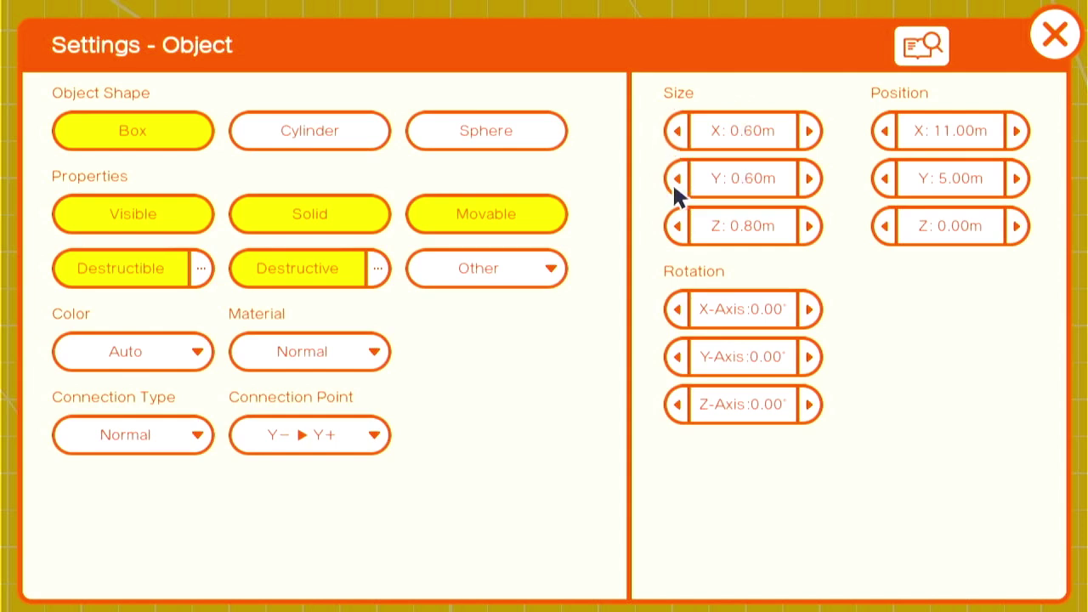
click(687, 232)
click(686, 232)
click(678, 229)
click(677, 230)
click(676, 230)
Make the box non-destructive, non-destructible, non-solid and black
click(293, 259)
click(164, 276)
click(311, 219)
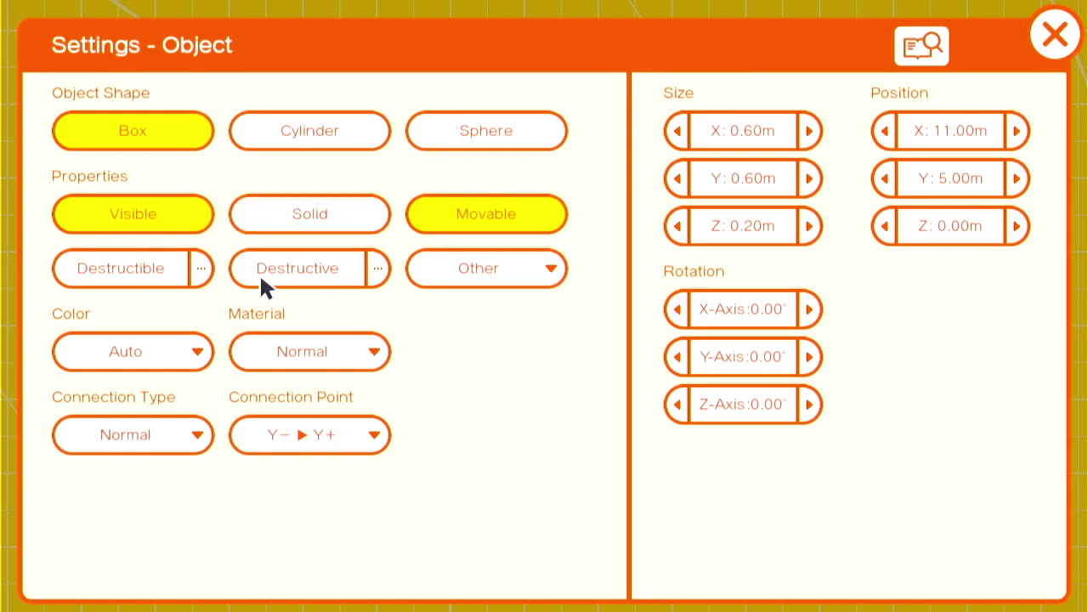
click(182, 348)
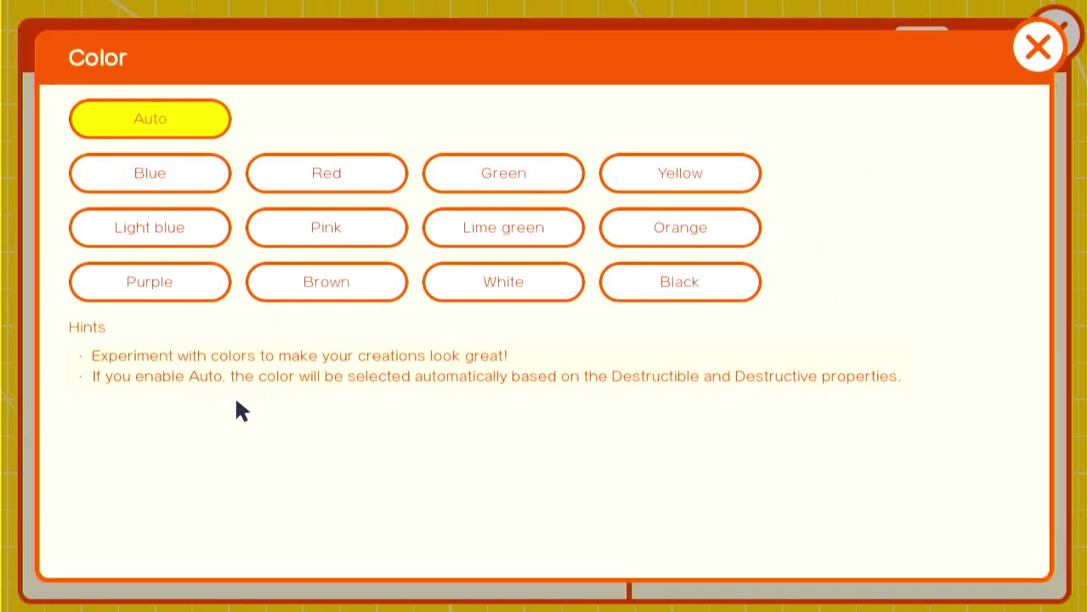
click(689, 282)
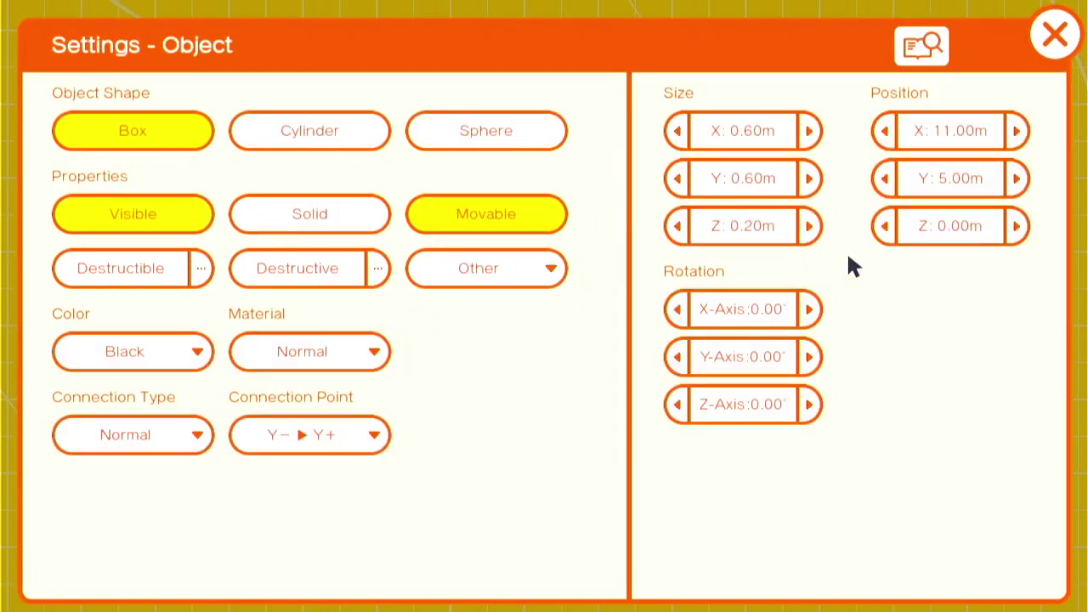
Join the box by its Z− face to the connector's Z+
click(356, 435)
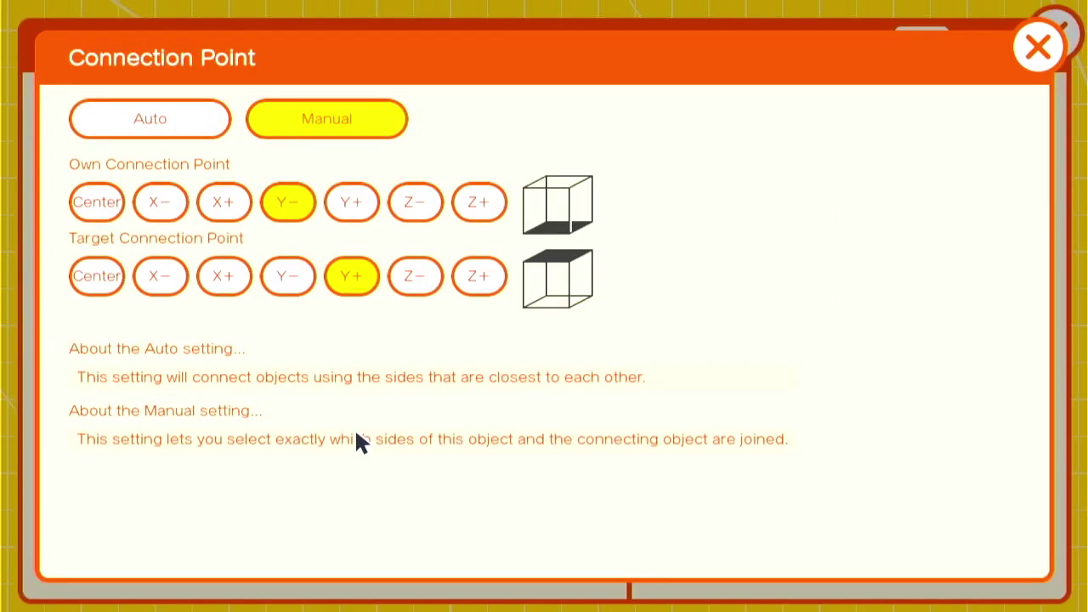
click(427, 207)
click(484, 284)
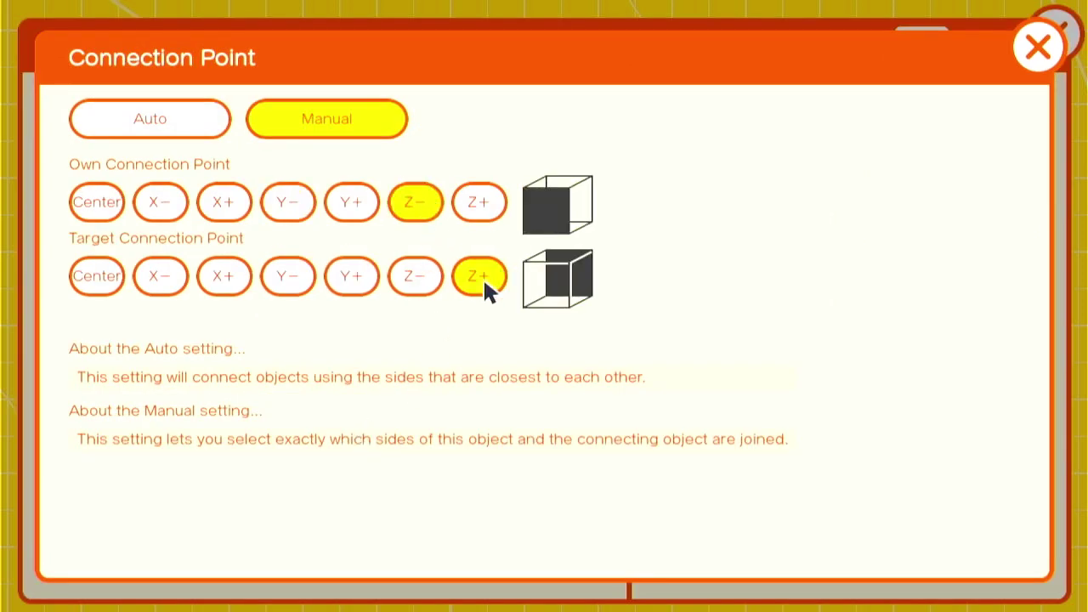
click(1032, 37)
click(1057, 51)
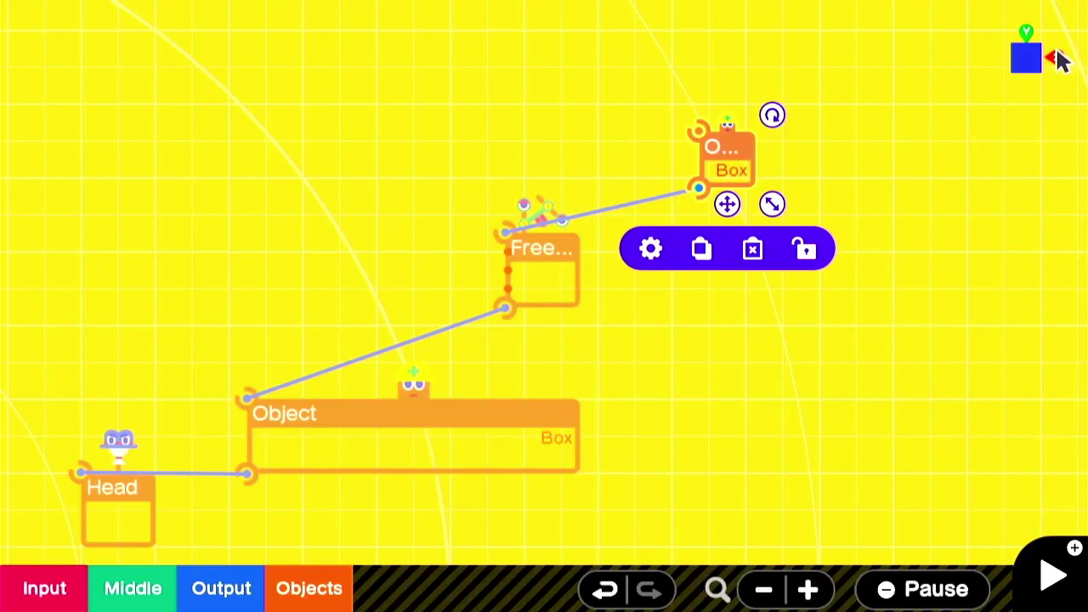
click(940, 110)
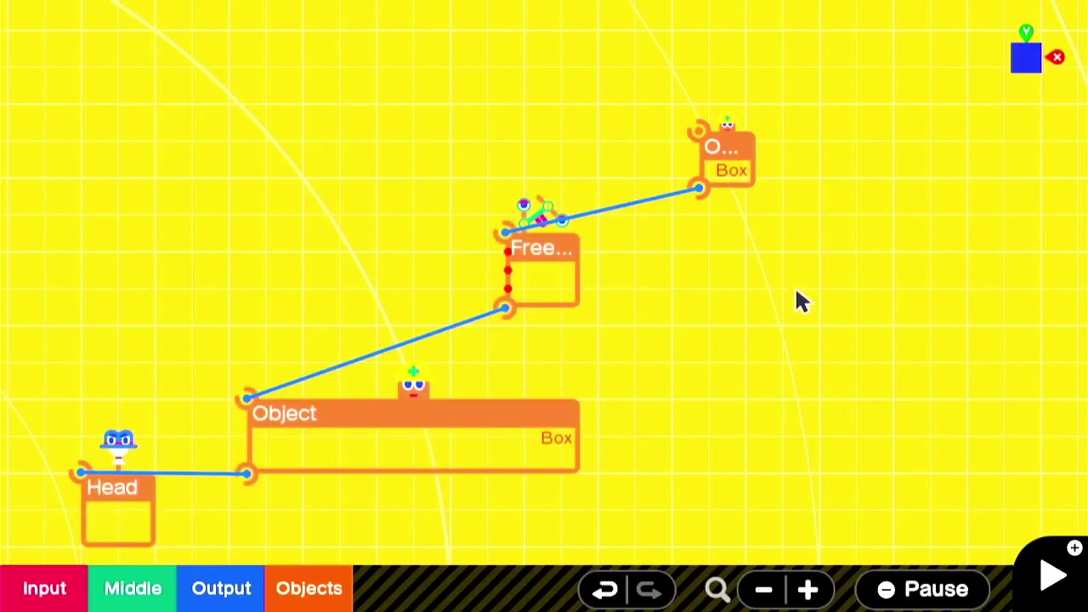
click(1051, 578)
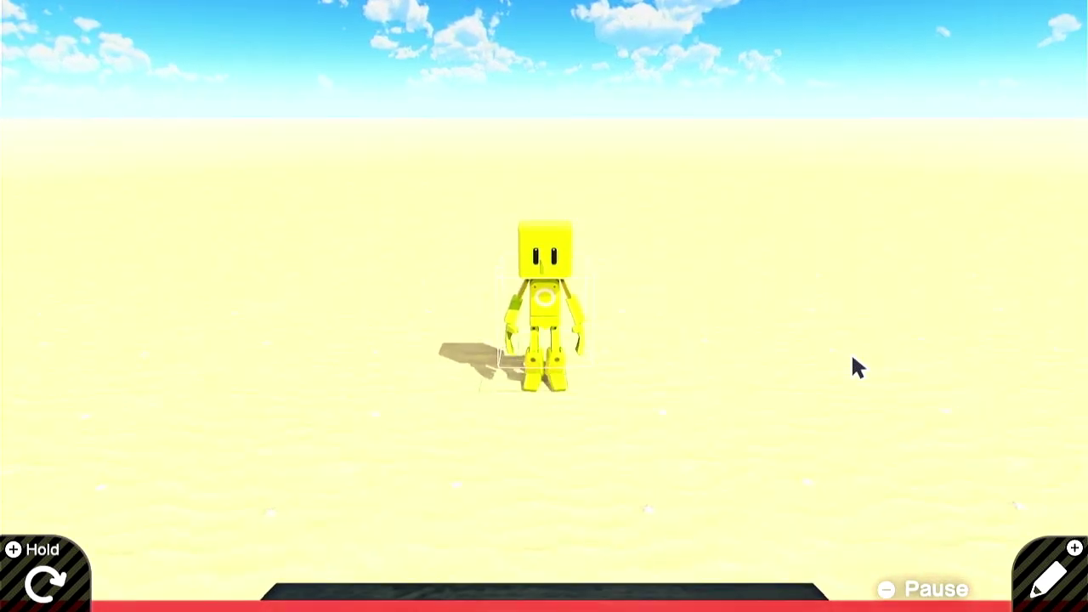
key(plus)
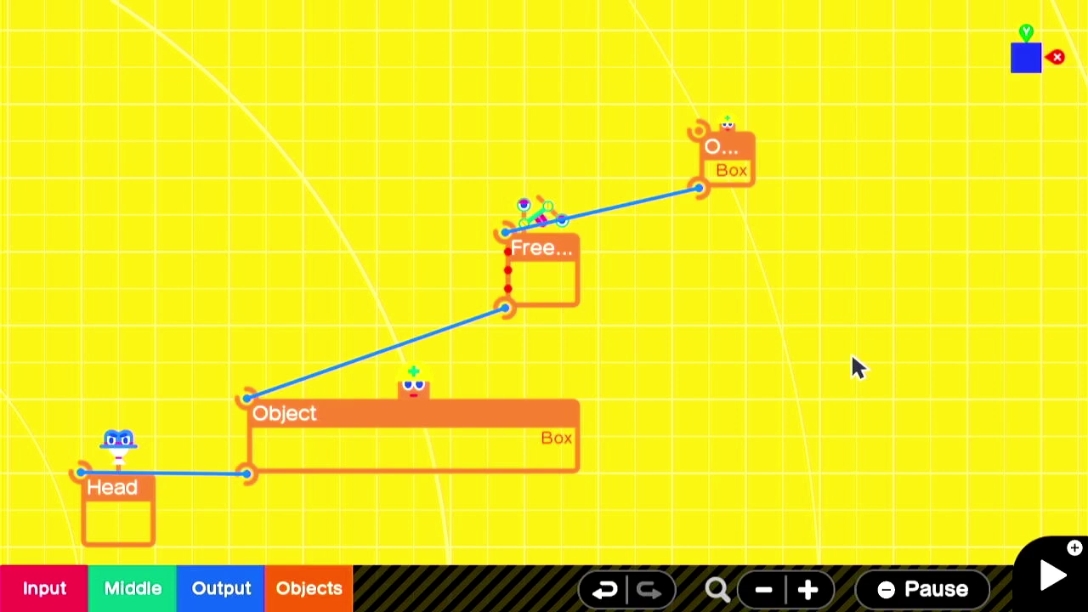
Add a Constant node and duplicate it into three stacked Constants
click(29, 595)
click(134, 285)
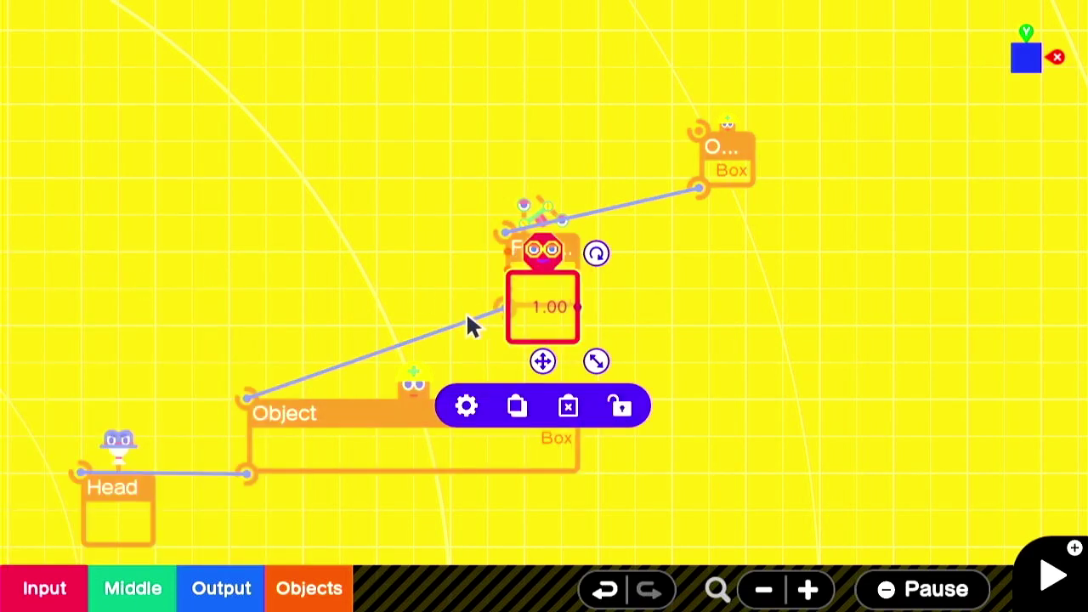
drag(544, 357, 301, 197)
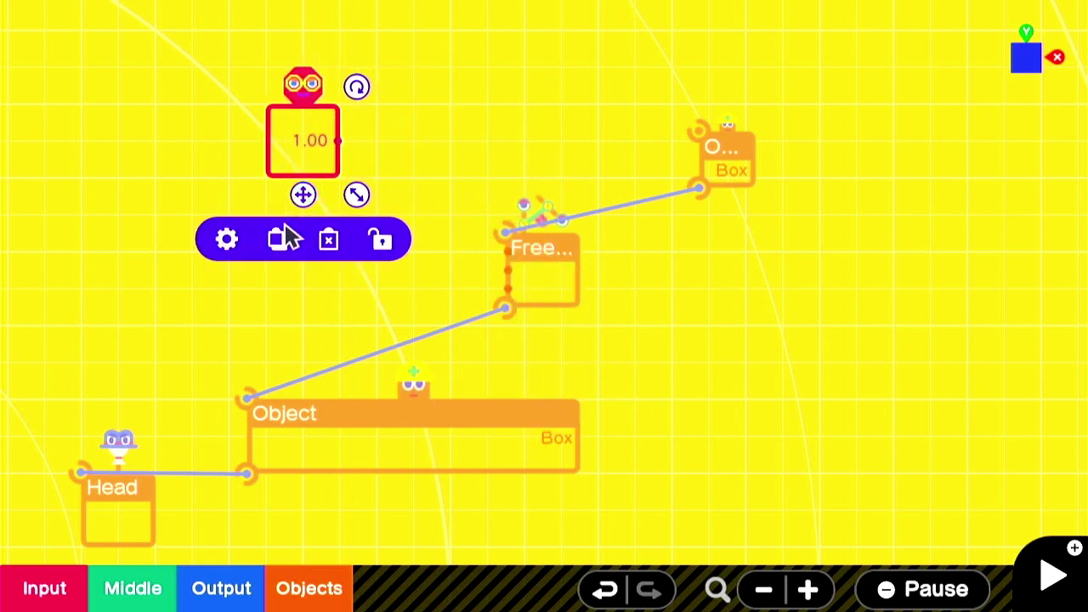
click(286, 238)
drag(344, 237, 304, 289)
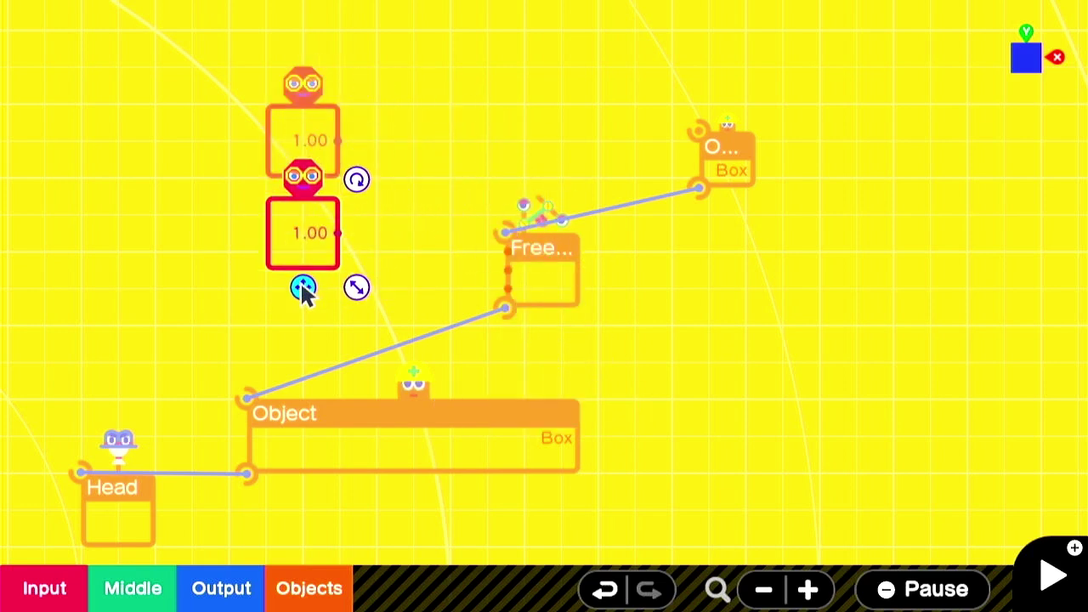
click(273, 344)
drag(340, 323, 304, 361)
click(230, 80)
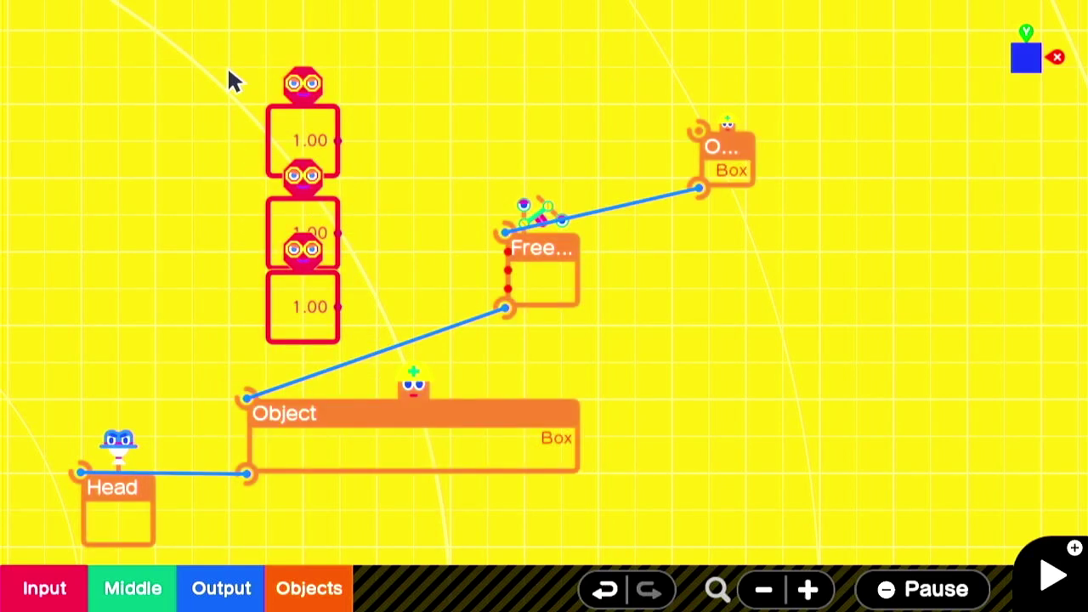
click(350, 332)
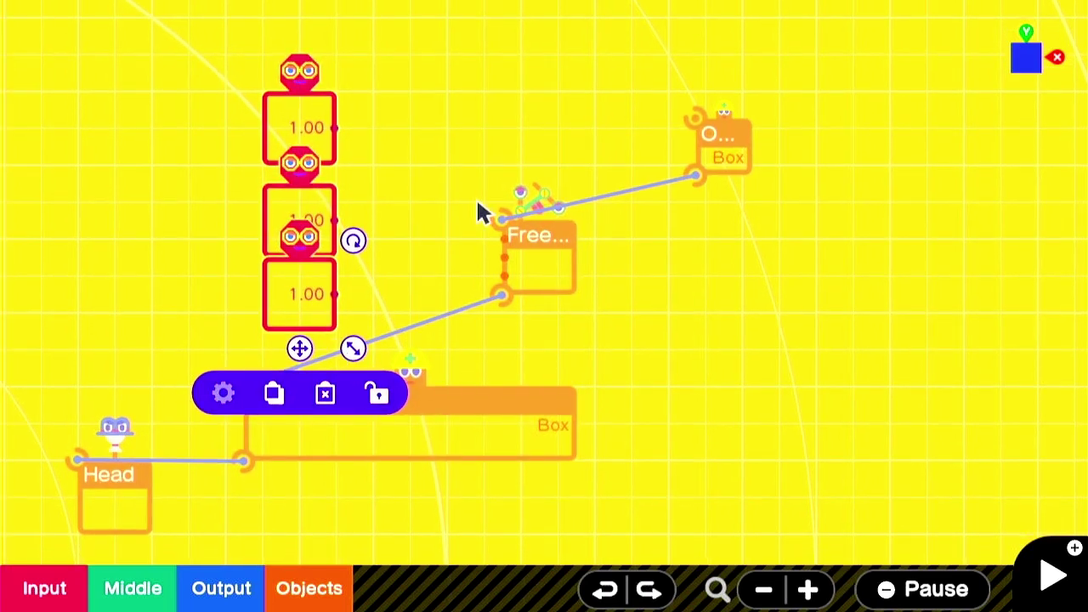
click(343, 158)
click(294, 309)
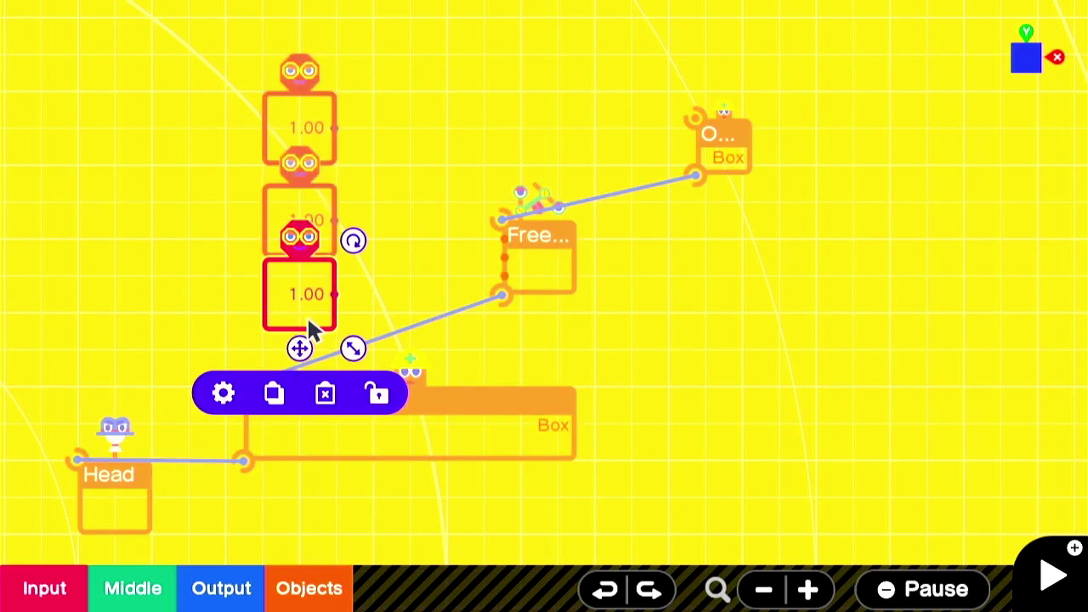
drag(307, 316, 304, 334)
click(392, 201)
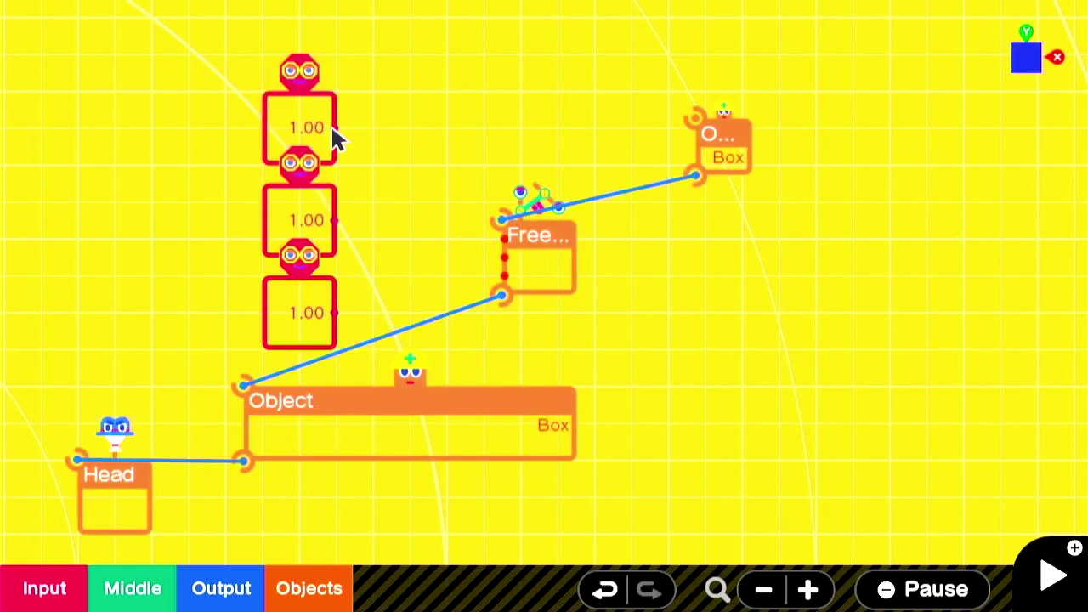
Wire the three 1.00 Constants into the slide connector's inputs
drag(334, 132, 504, 237)
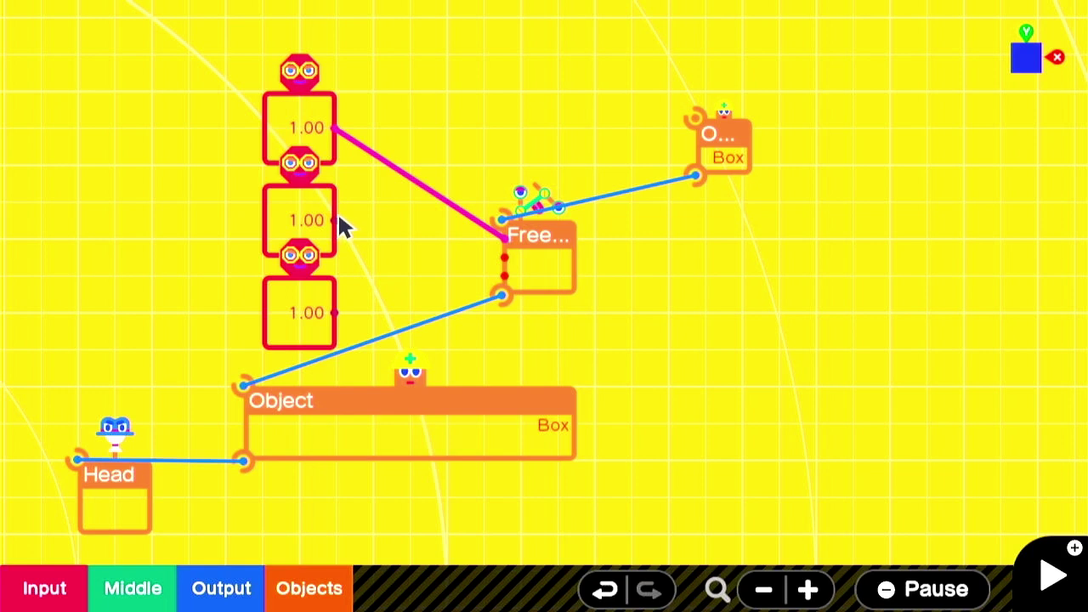
drag(334, 221, 505, 256)
drag(335, 312, 498, 289)
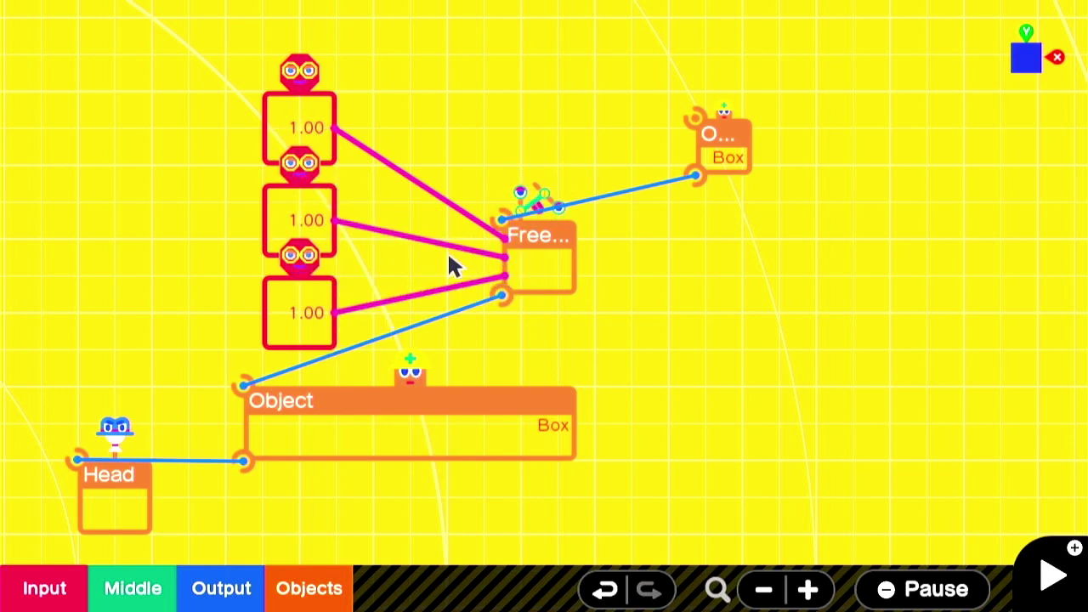
Lower the top Constant's output to -1.00
click(301, 114)
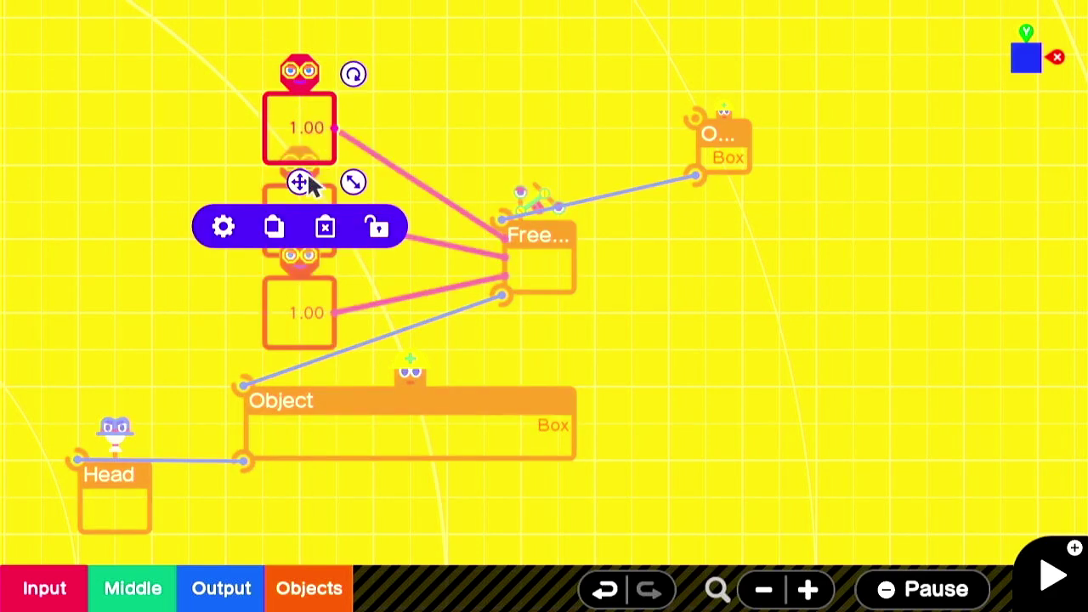
click(223, 227)
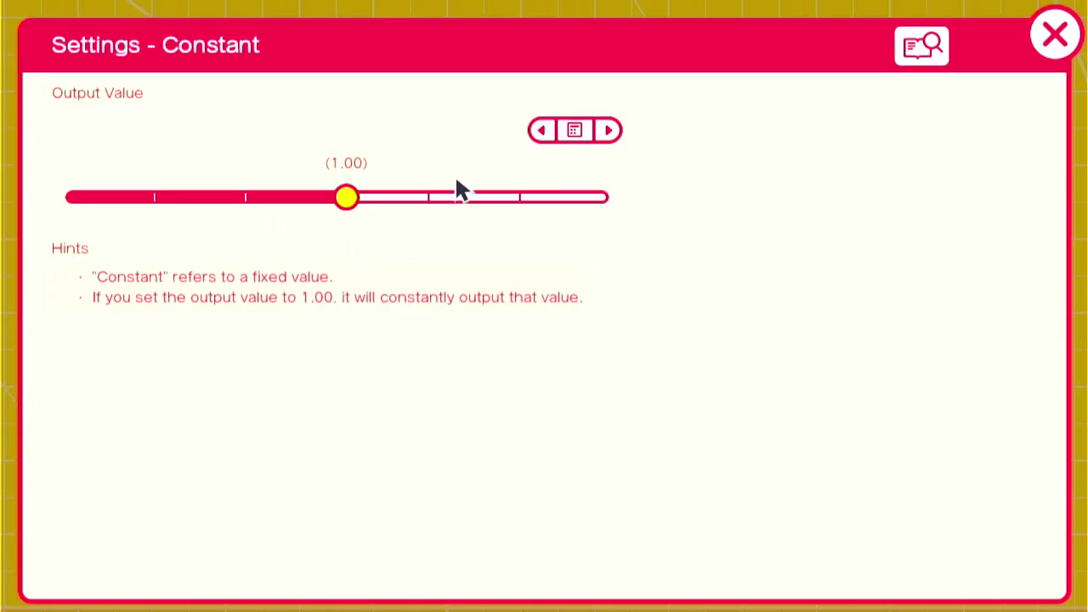
click(539, 141)
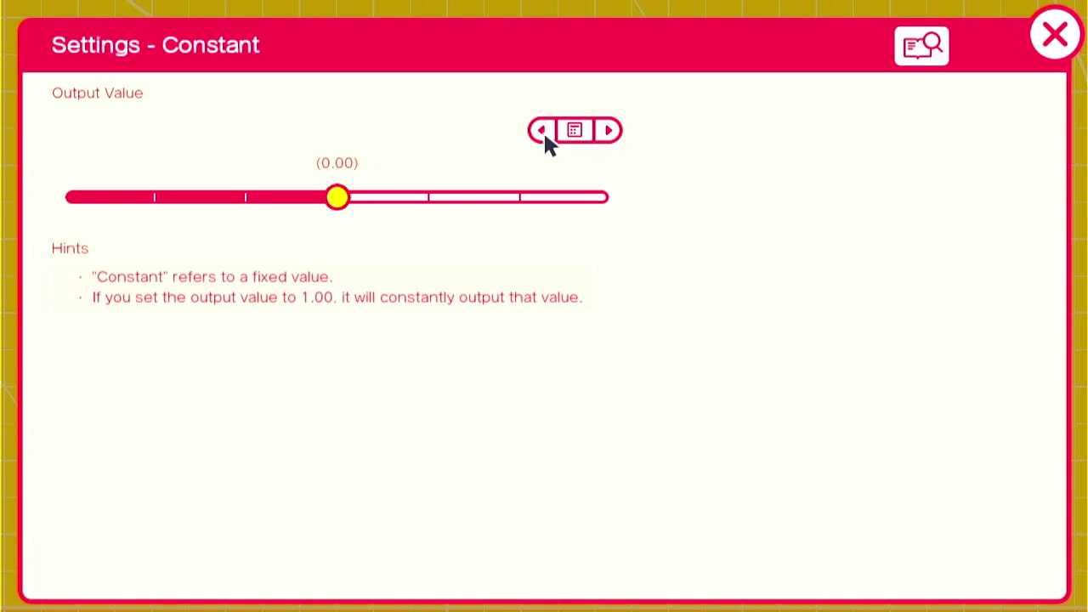
click(543, 133)
click(1054, 36)
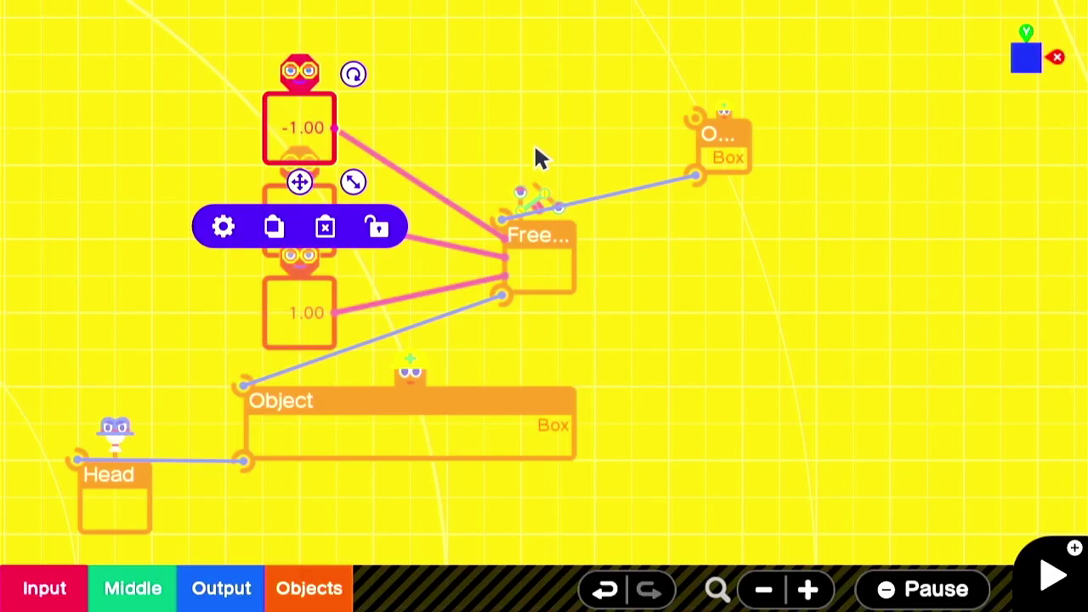
click(598, 138)
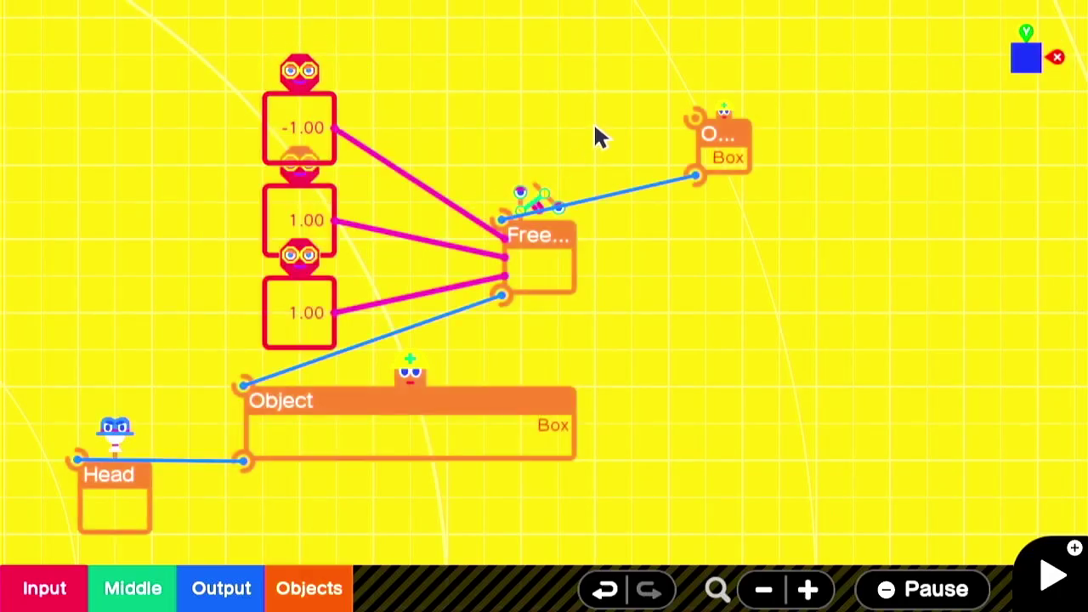
key(plus)
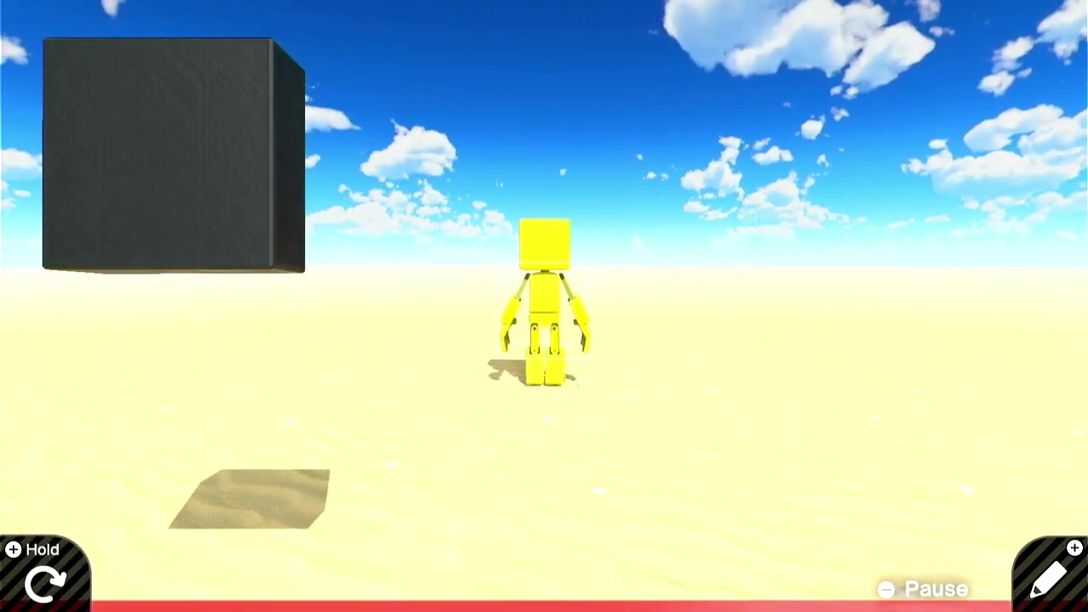
key(plus)
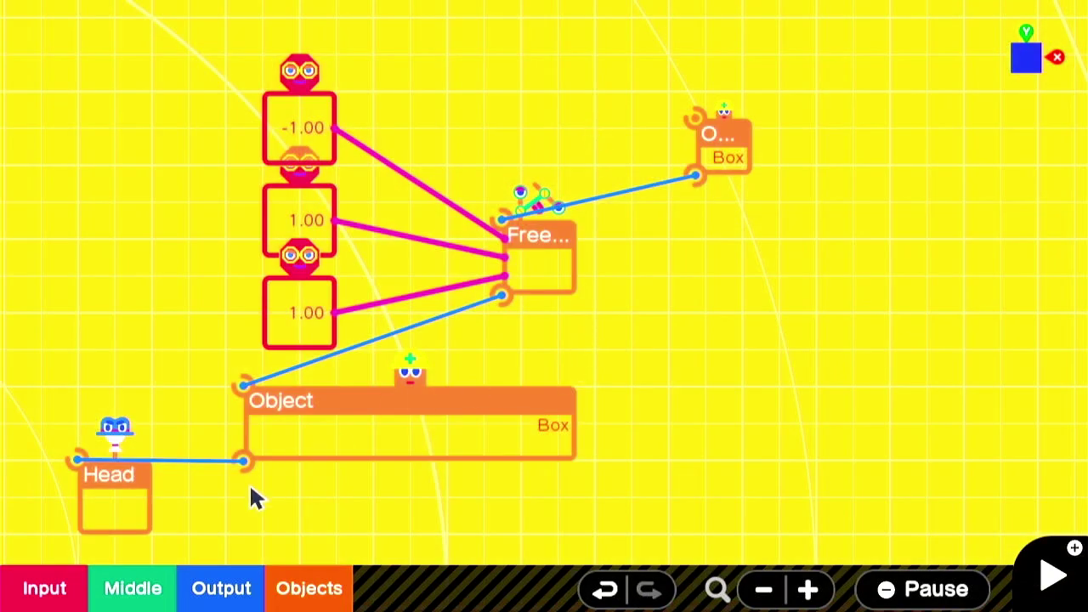
Add a second Free Slide Connector and wire the small black Box into it
click(338, 592)
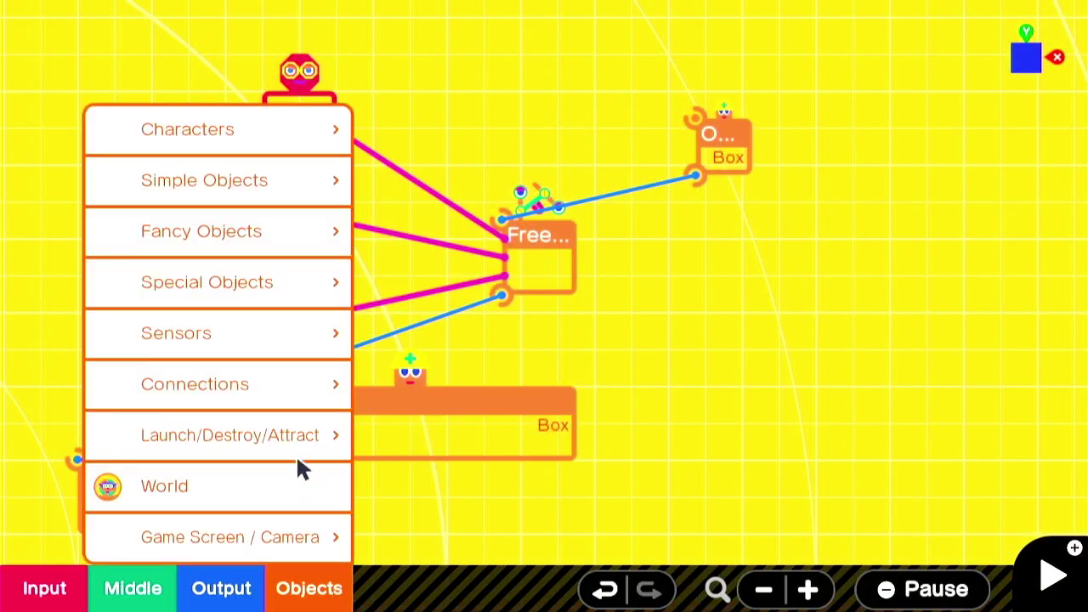
click(278, 383)
click(505, 289)
drag(541, 372, 852, 146)
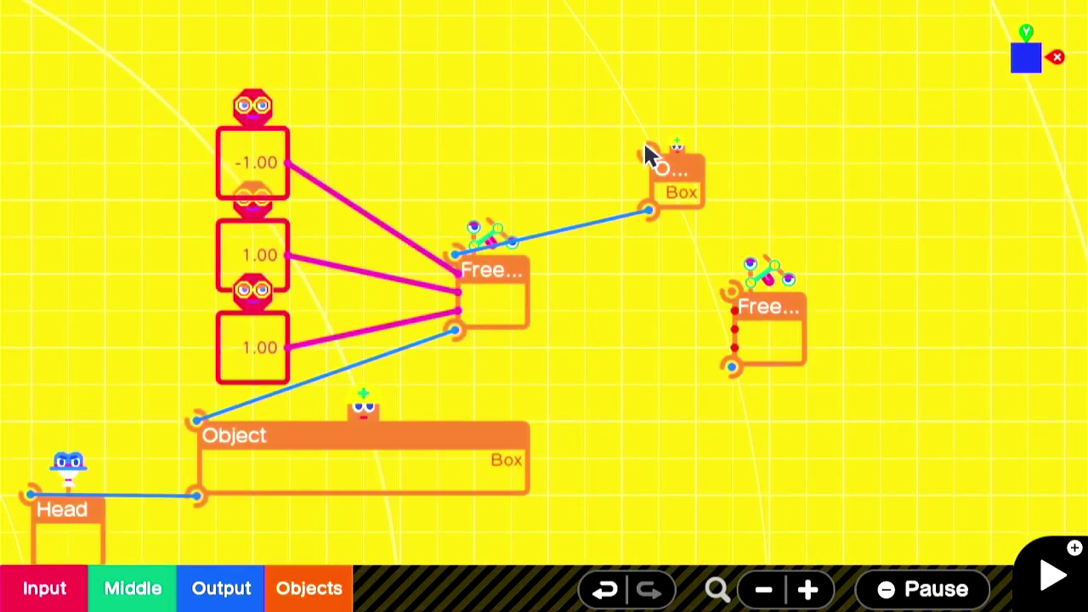
drag(651, 156, 731, 366)
Duplicate the small Box, wire the new connector to the copy, and open its settings
click(686, 198)
click(651, 272)
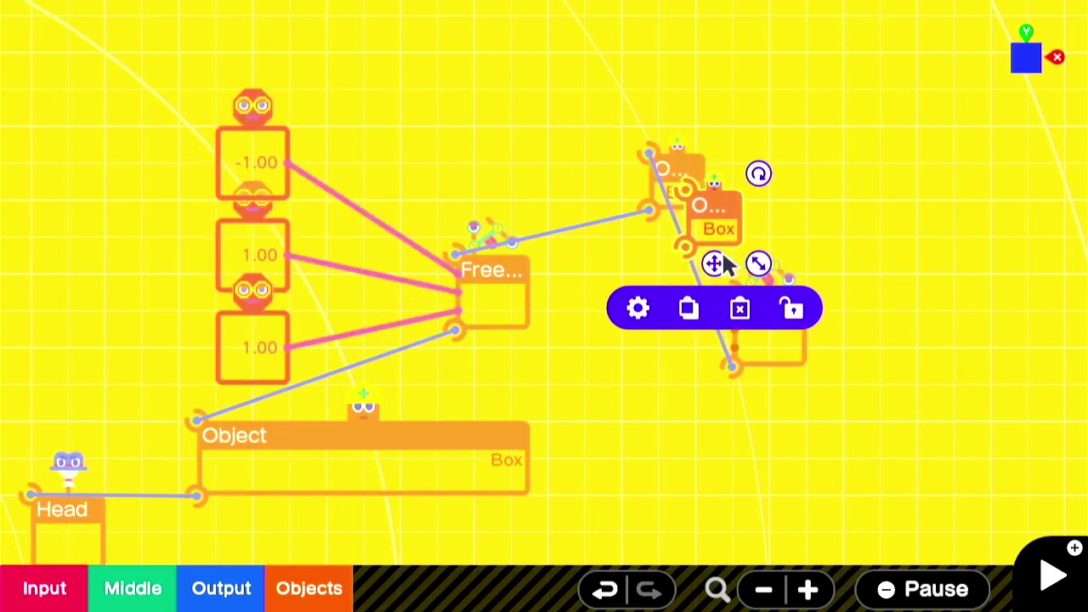
drag(723, 262, 905, 225)
drag(733, 291, 871, 211)
click(899, 192)
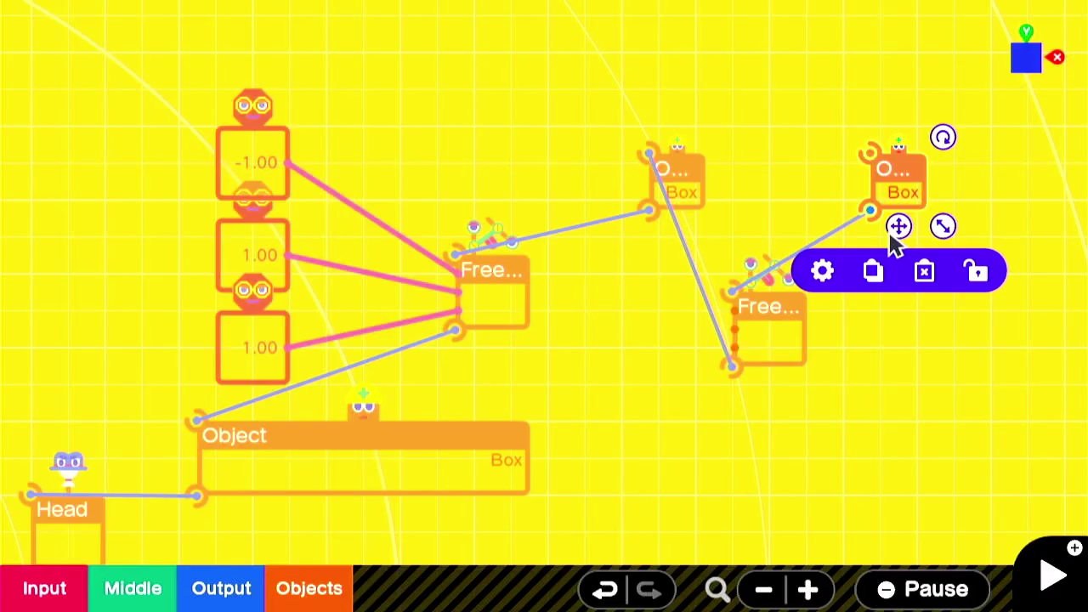
click(822, 272)
Resize the copied box to 0.10 × 0.10 × 0.22 m and make it white
click(676, 132)
click(676, 132)
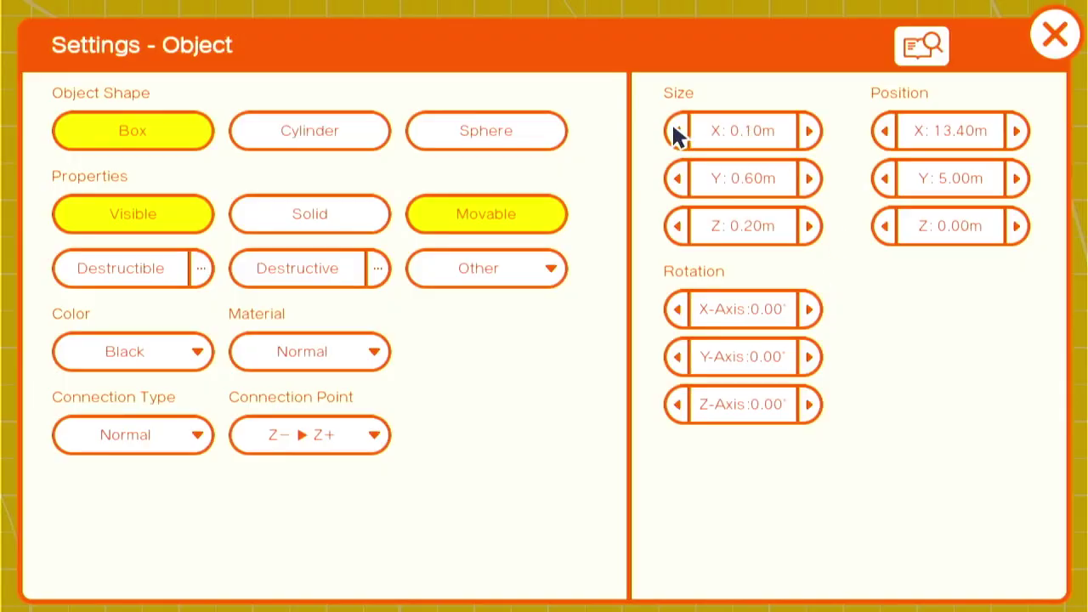
click(682, 187)
click(682, 187)
click(748, 226)
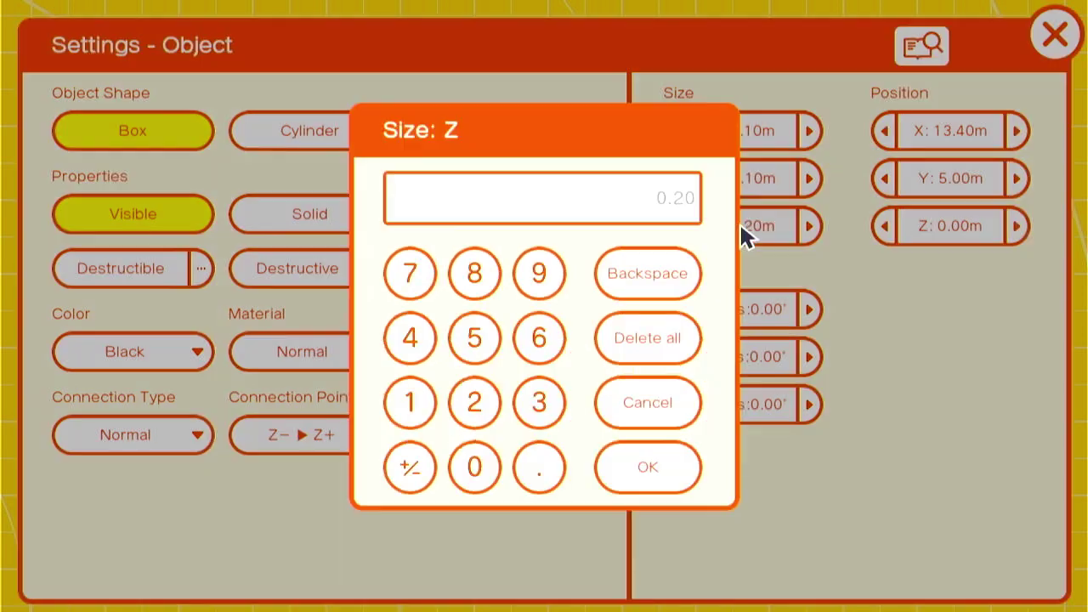
click(625, 292)
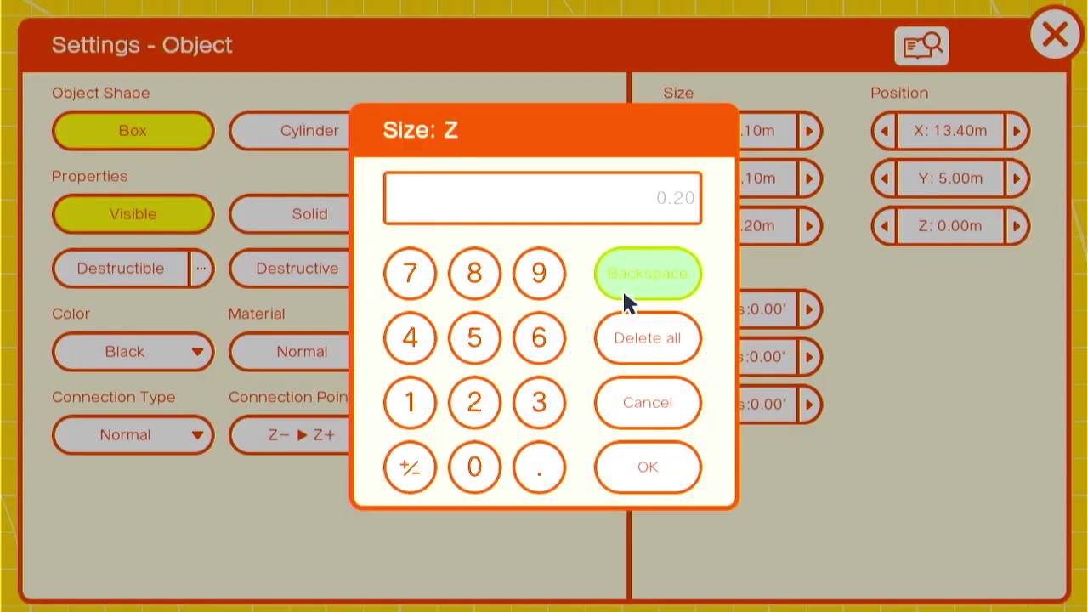
click(476, 407)
click(649, 466)
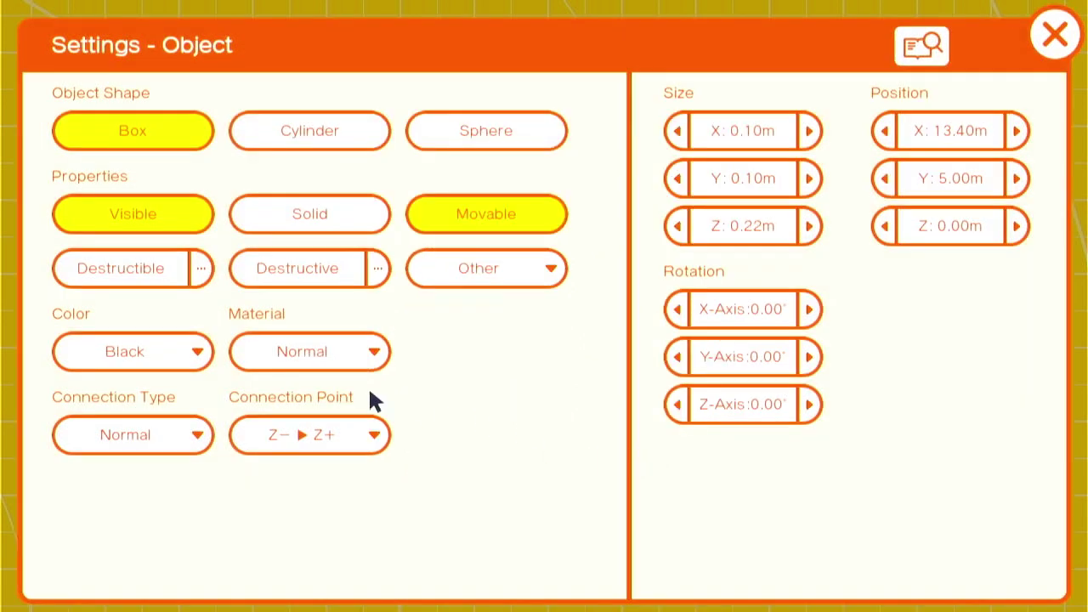
click(185, 351)
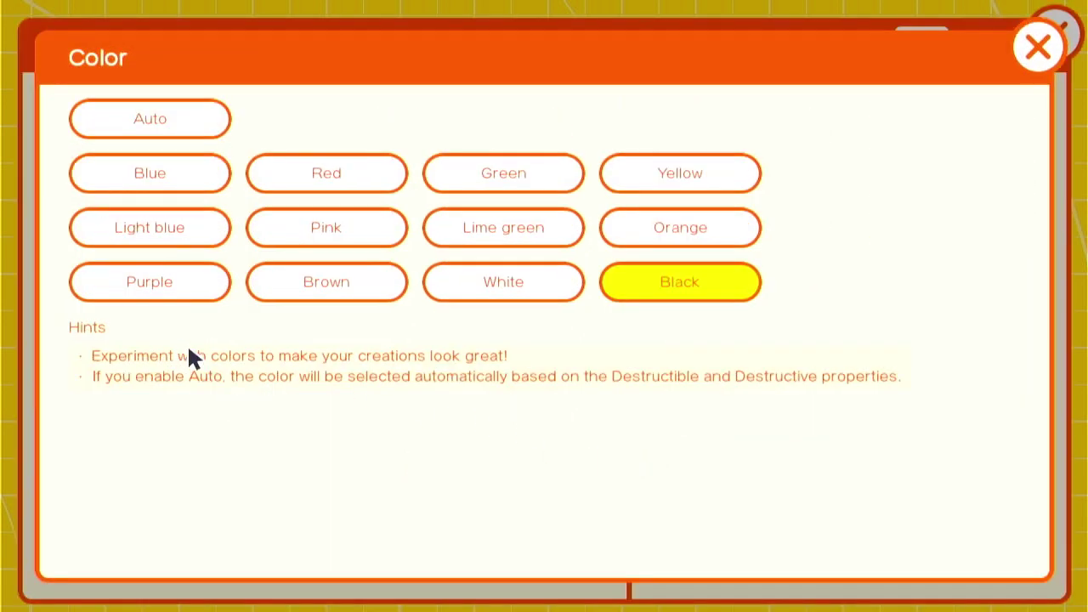
click(530, 275)
click(1055, 34)
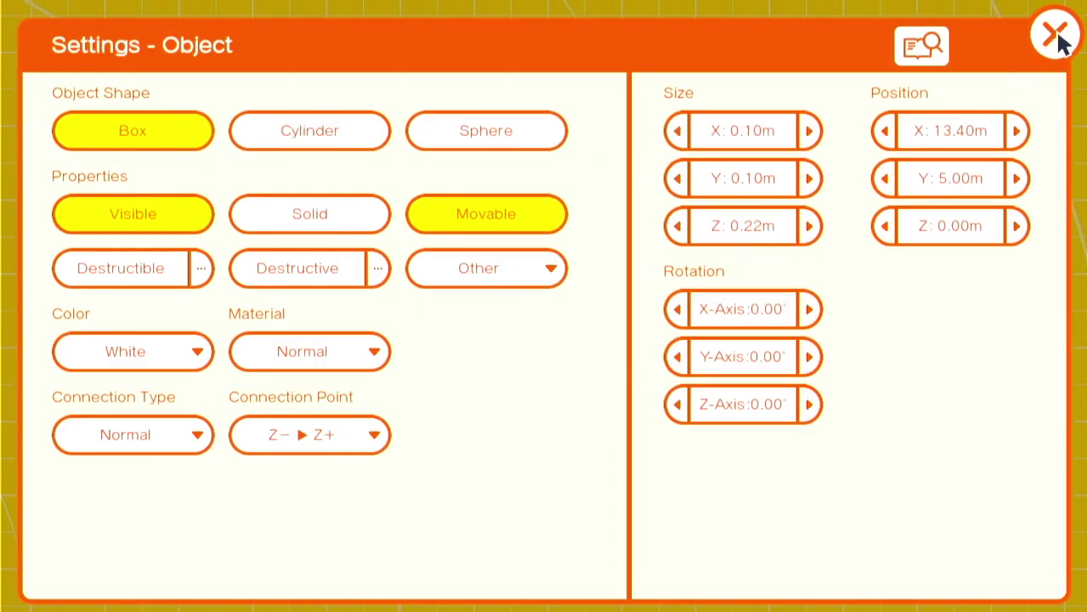
Join the box Center to Center, then play-test the crosshair dot
click(822, 250)
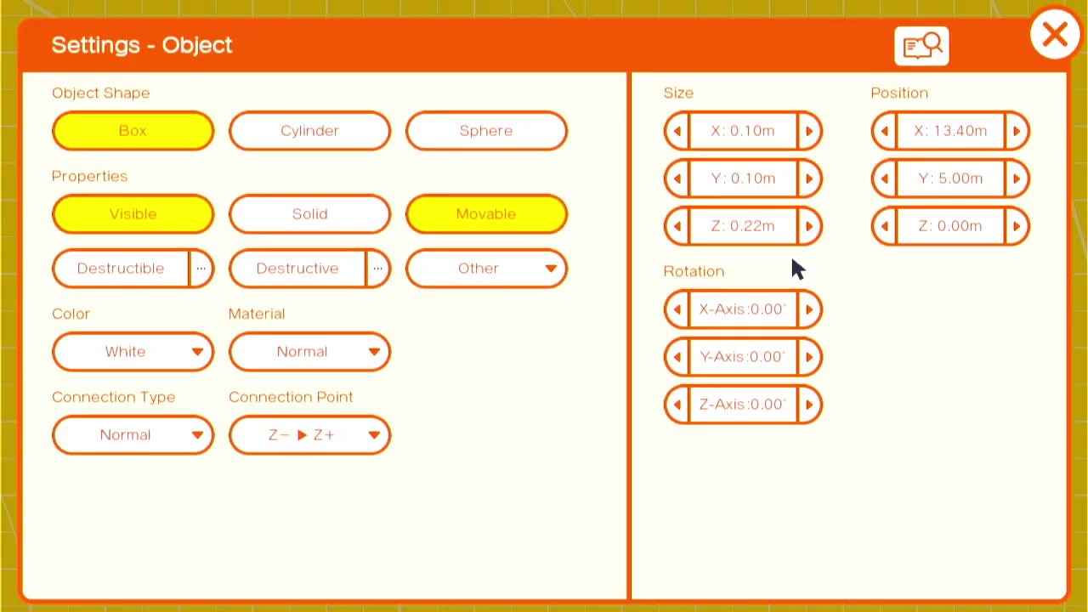
click(375, 435)
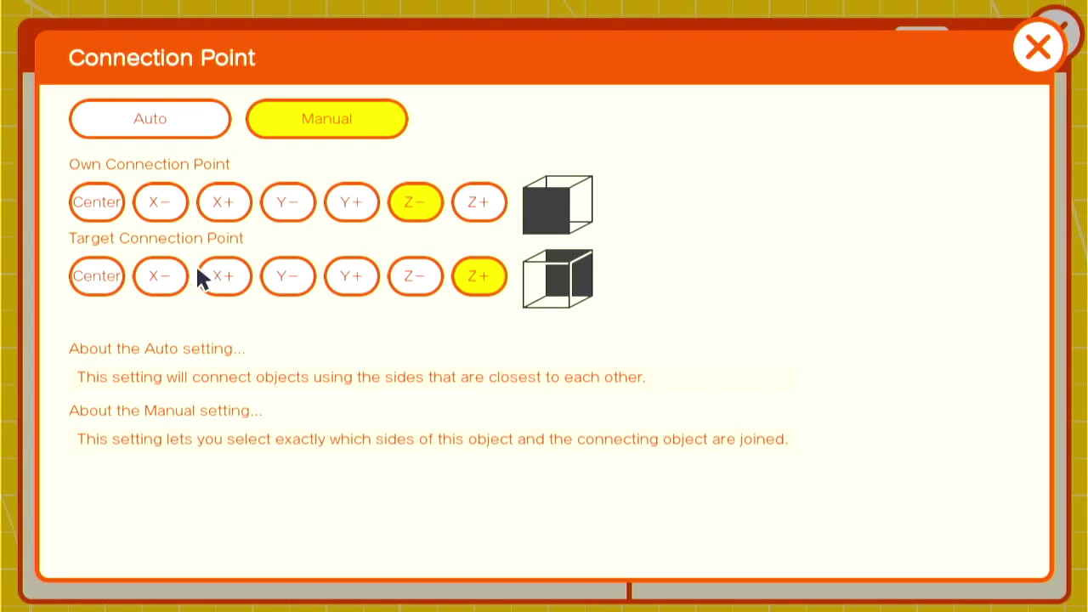
click(93, 278)
click(100, 206)
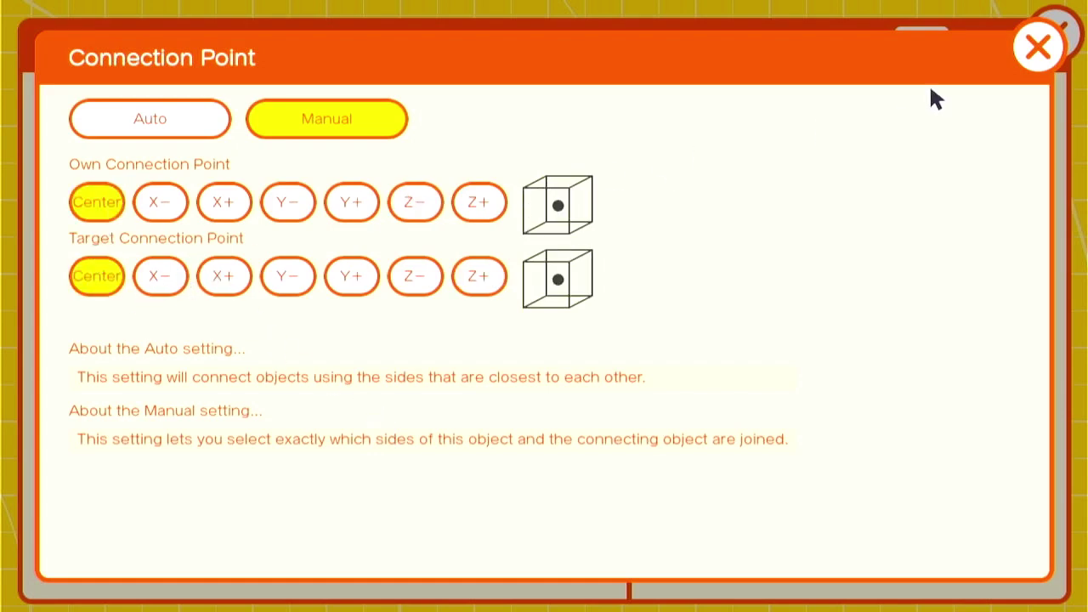
click(1022, 56)
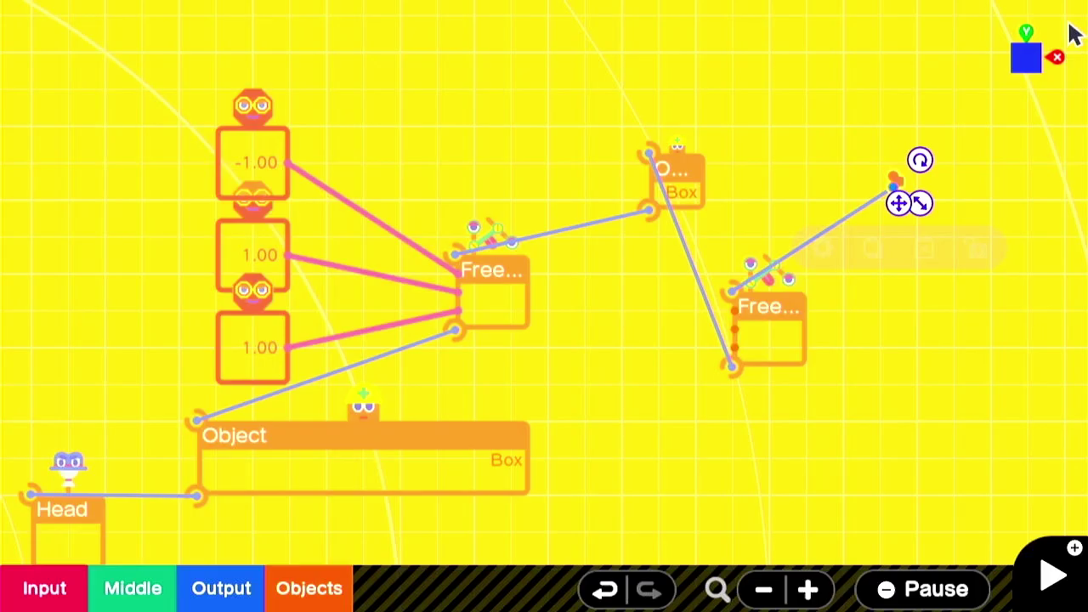
click(969, 200)
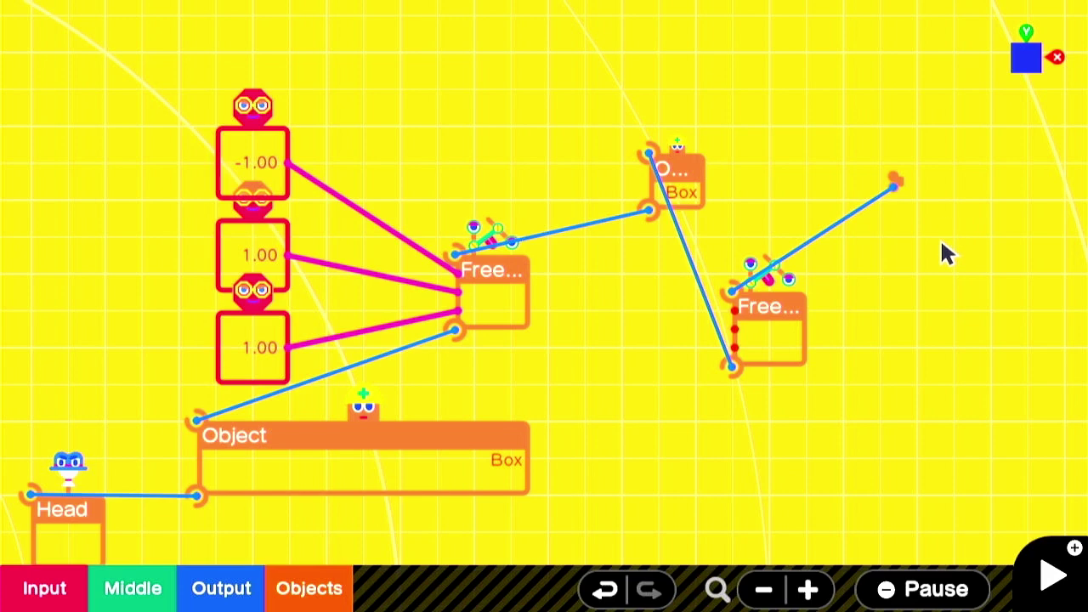
key(plus)
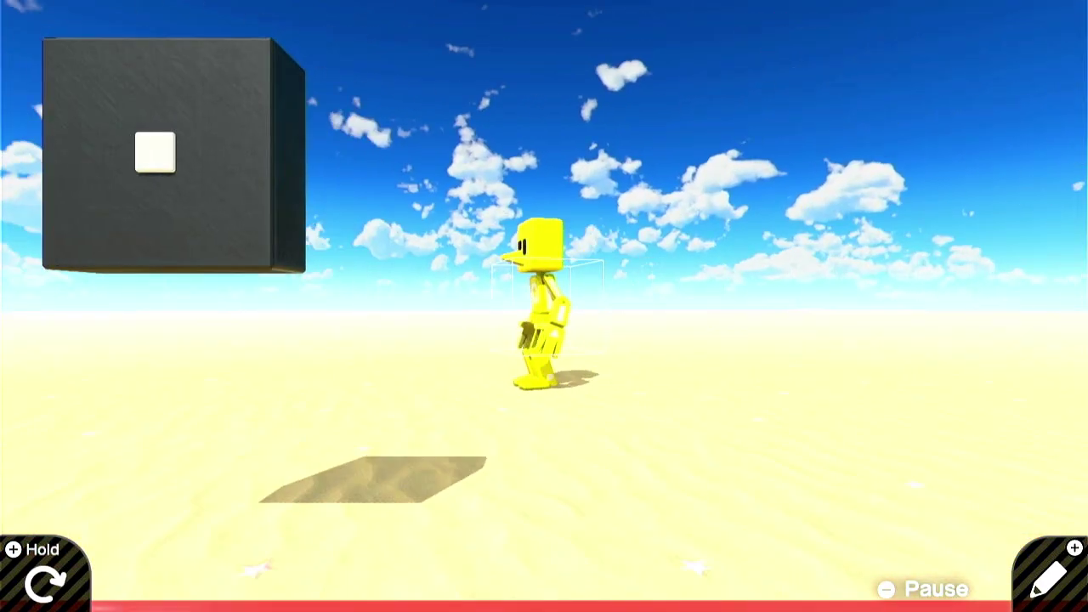